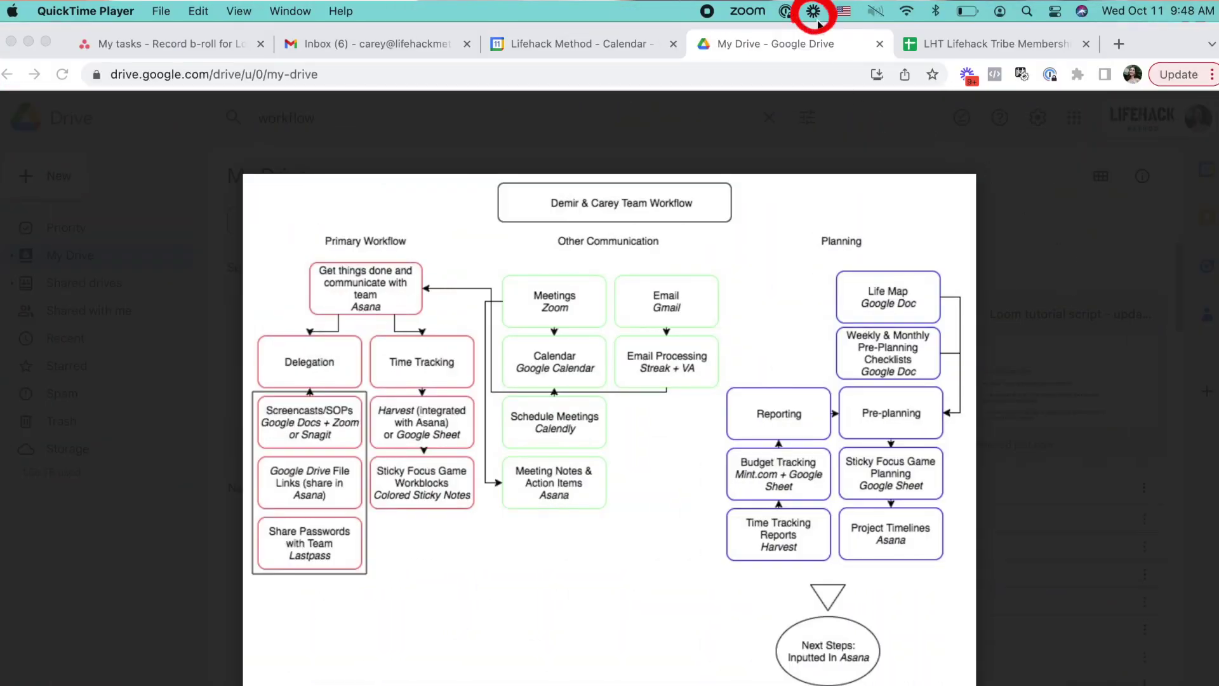
- Record a short Loom screen video of the team workflow diagram, then stop it to reach its share page
click(813, 13)
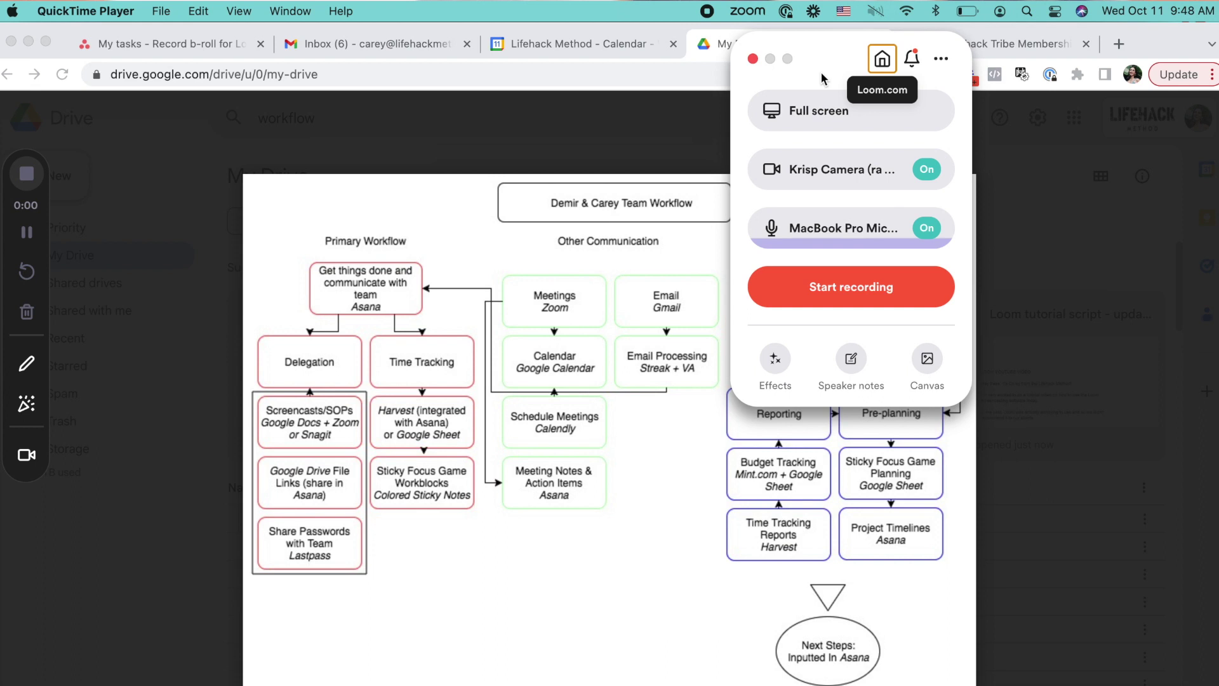
click(836, 297)
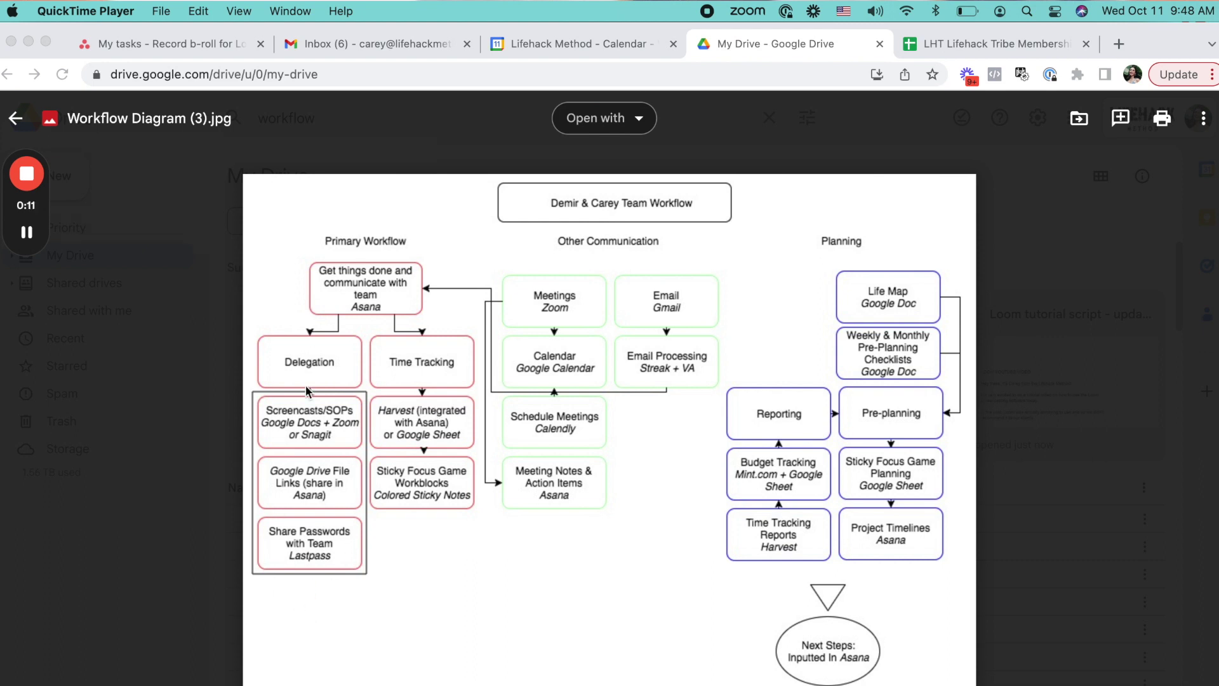
click(26, 184)
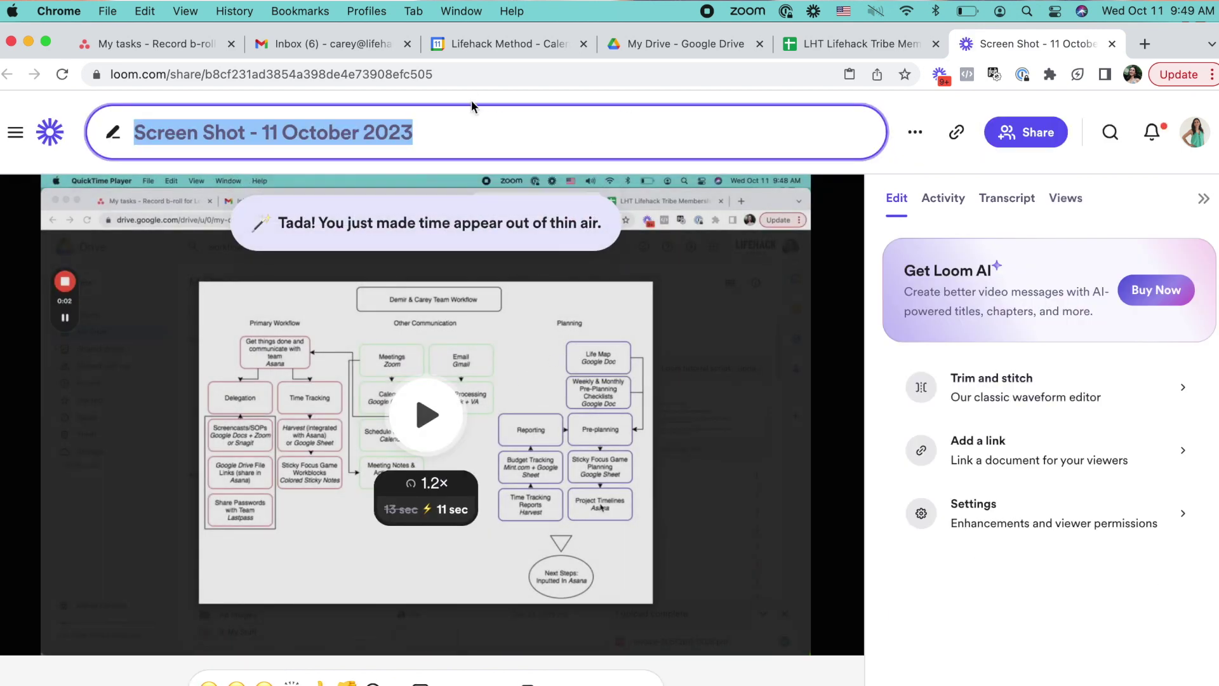
- Copy the share link, retitle the video 'New Loom Video!!!', and copy the link again
click(955, 133)
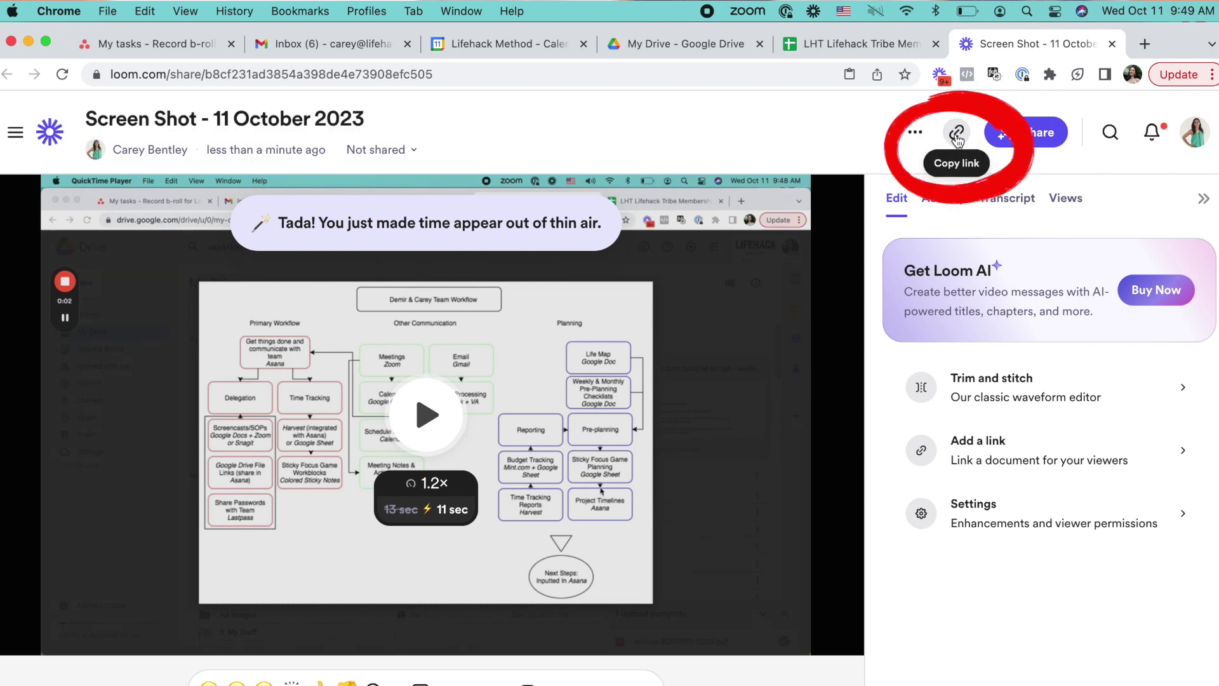
click(333, 105)
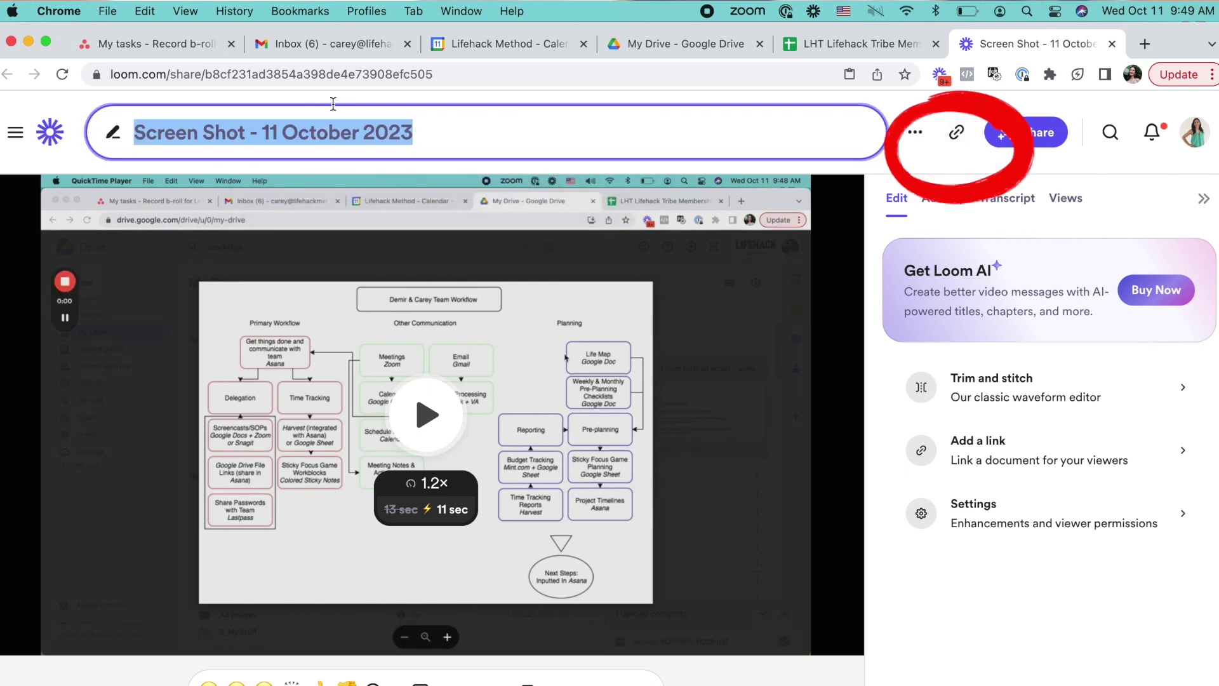
text(New Lo)
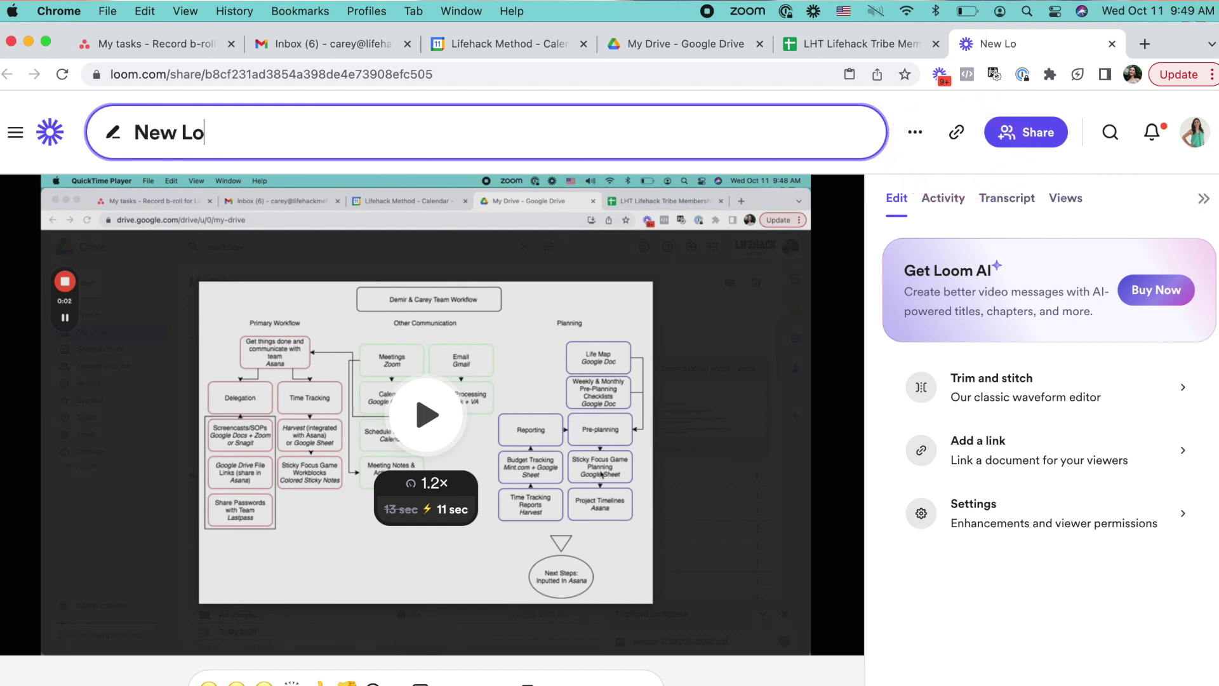
text(om Video!!!)
click(957, 133)
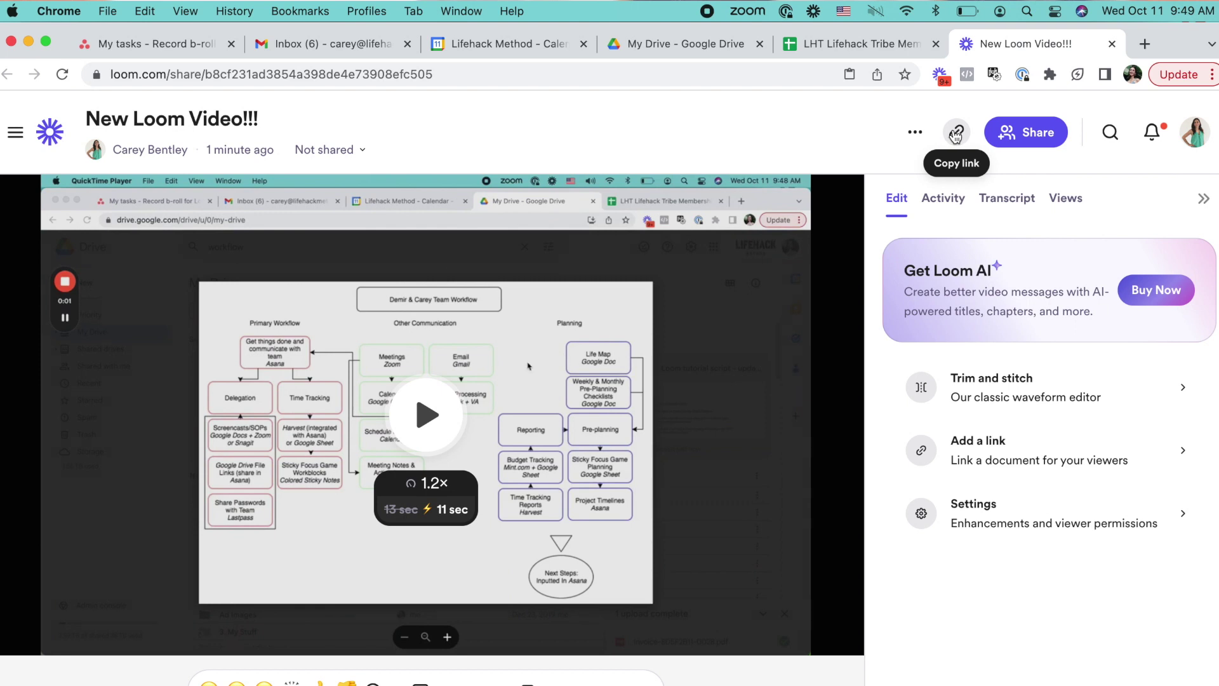
- Start a full-size Gmail draft addressed to the teammate
click(305, 44)
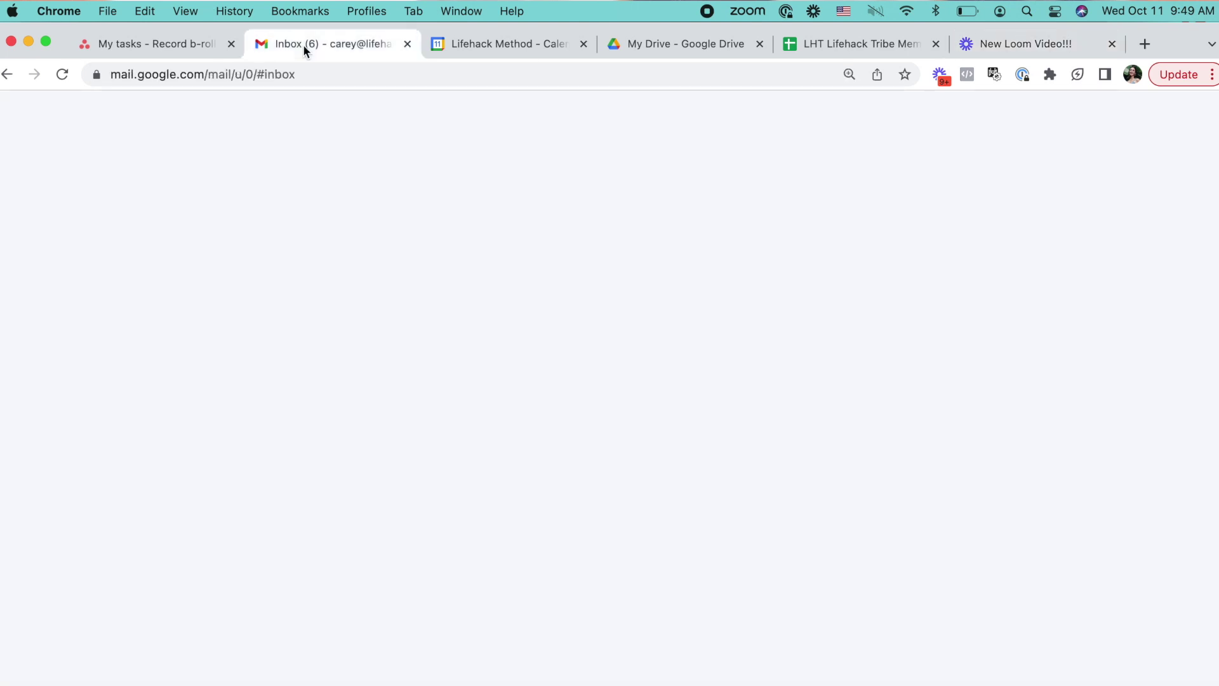
click(113, 224)
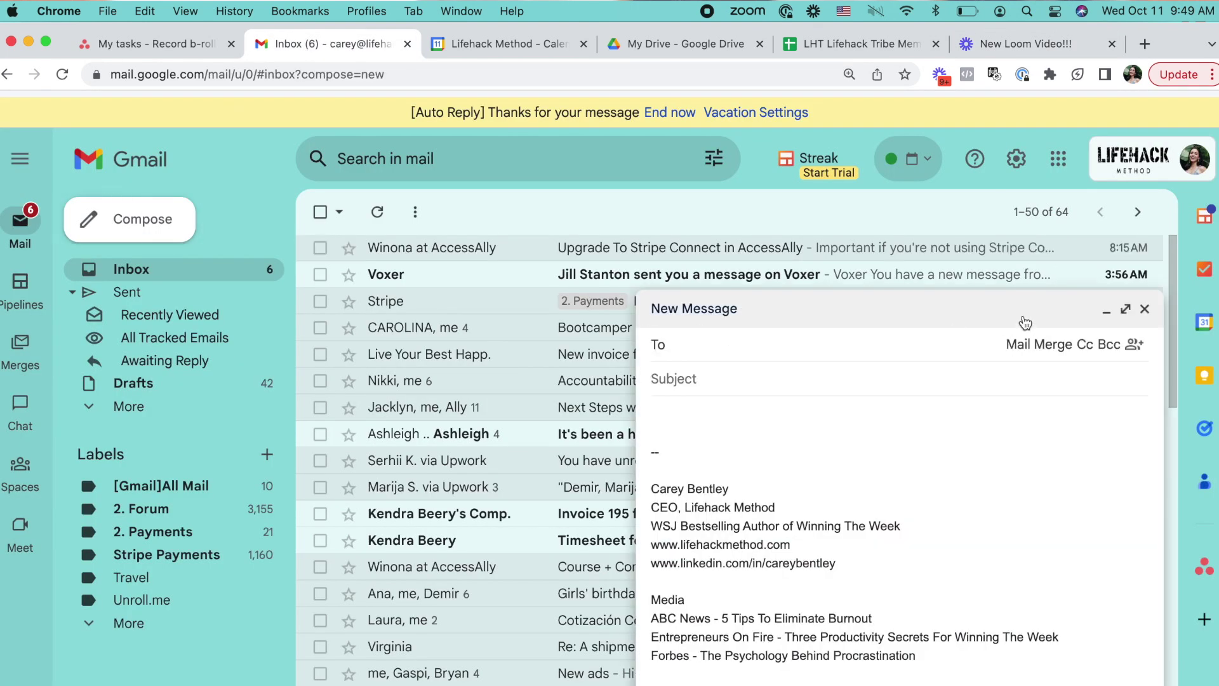
click(1122, 310)
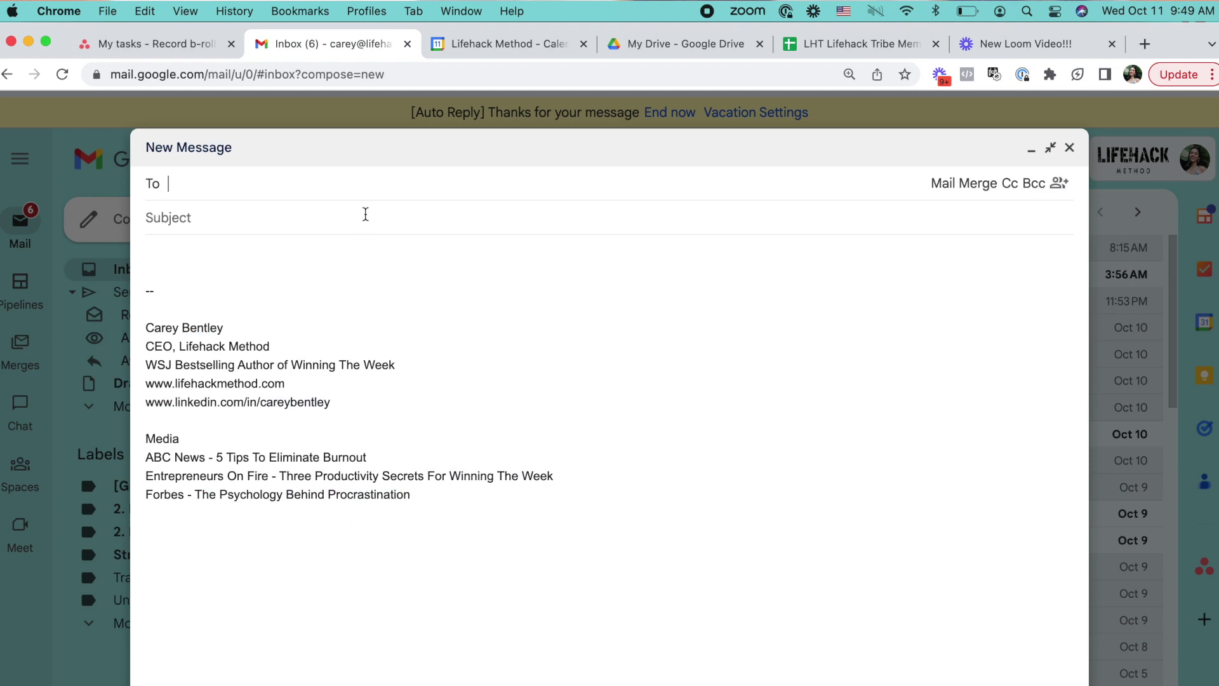
text(demi)
key(Return)
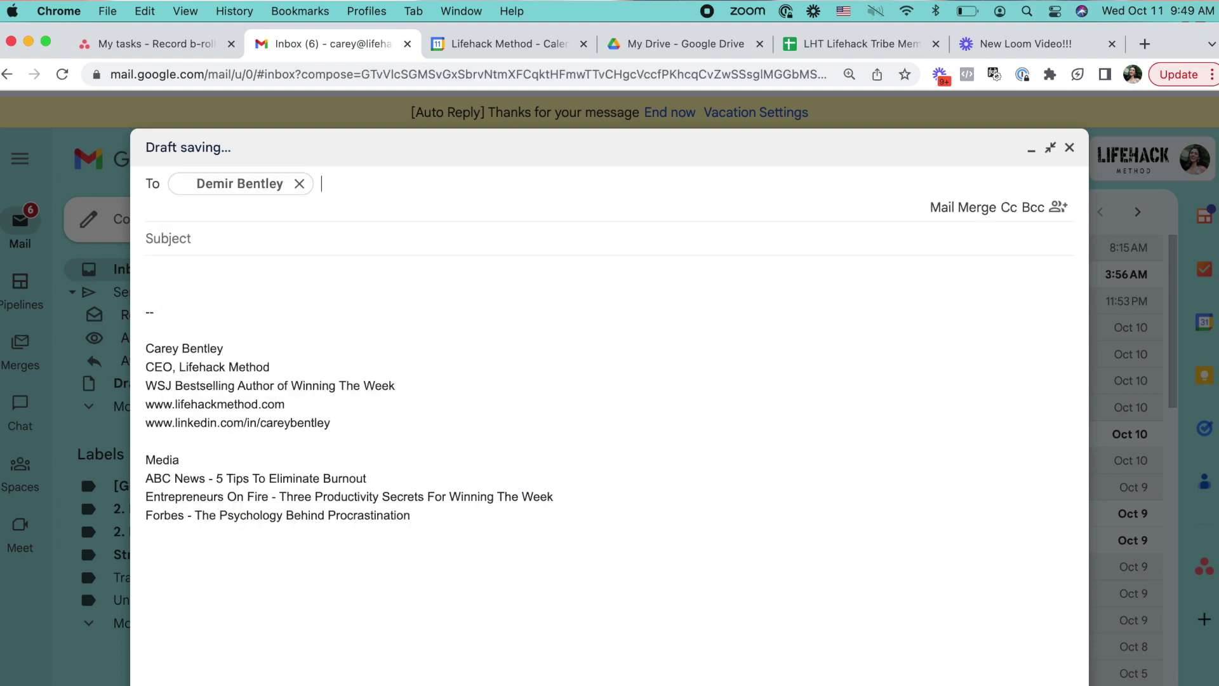
- Give the draft the subject 'Watch me!', paste the Loom video link into the body, and return to Loom
click(197, 240)
text(Watch me!)
key(Tab)
key(super+v)
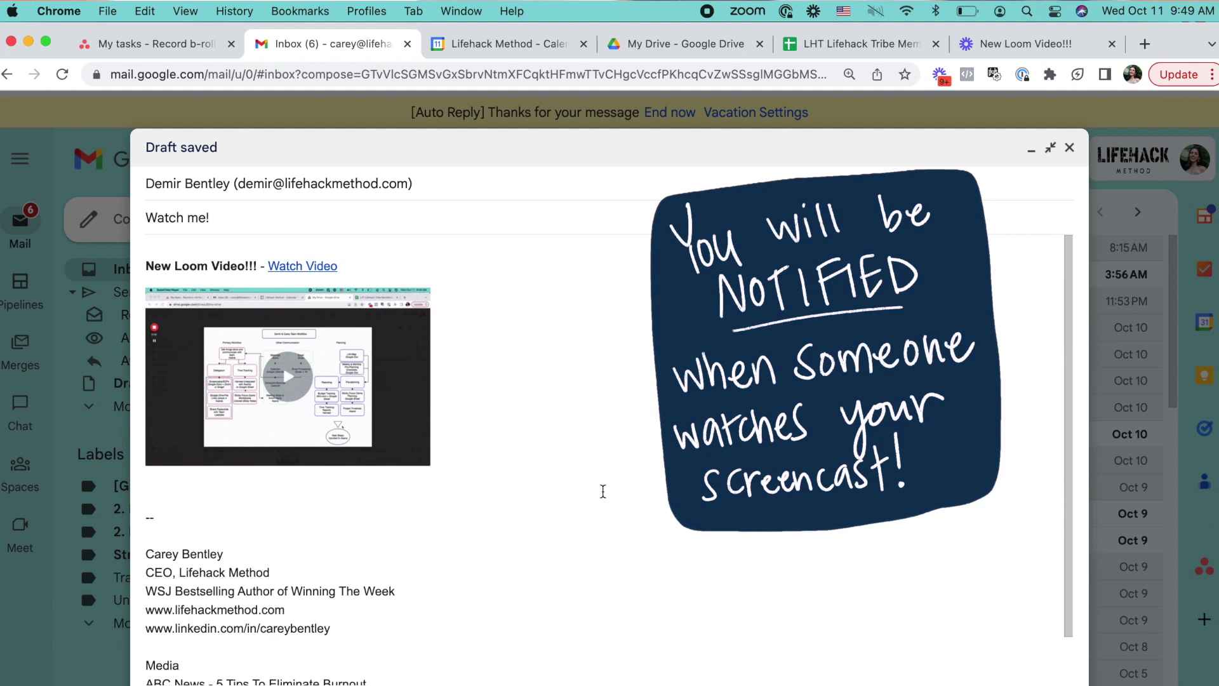
click(1052, 43)
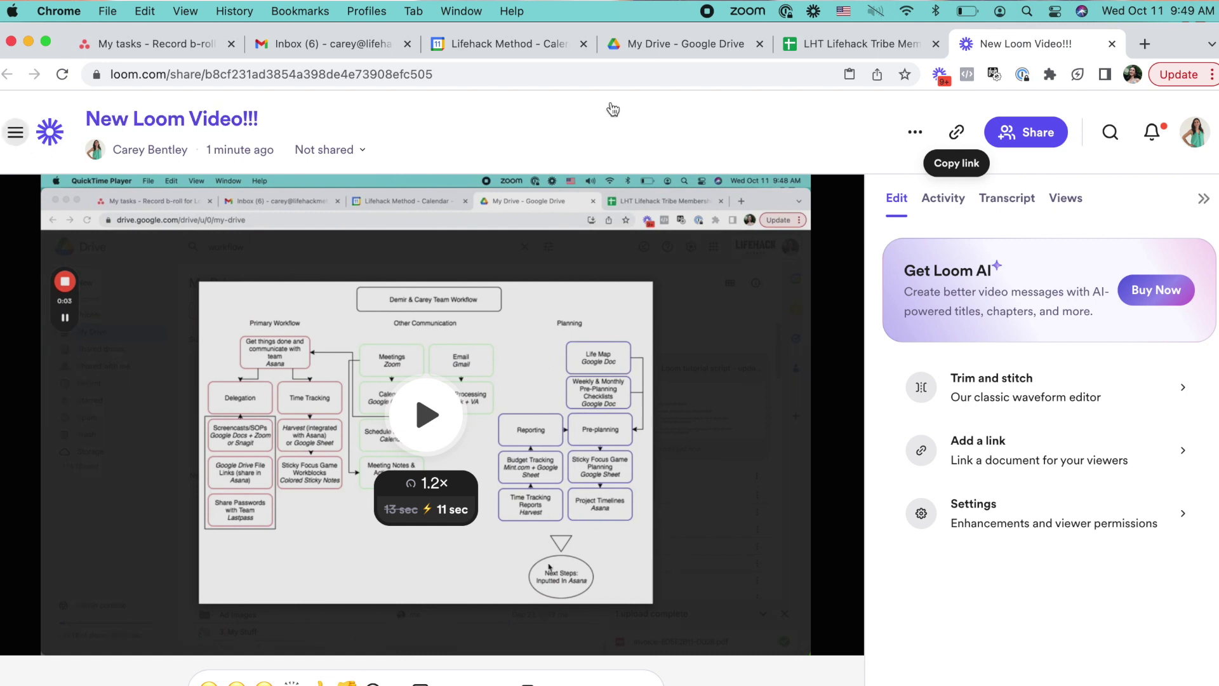
- Load loom.com/download in a new browser tab and browse the page
click(1146, 46)
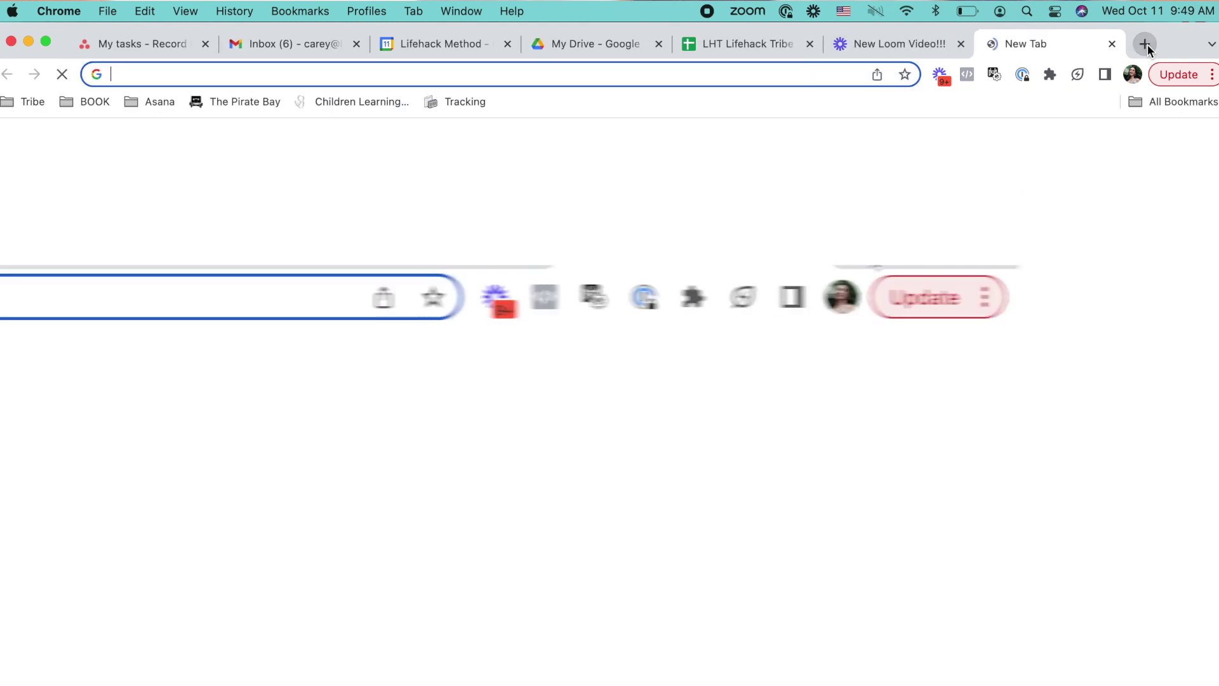
text(loom)
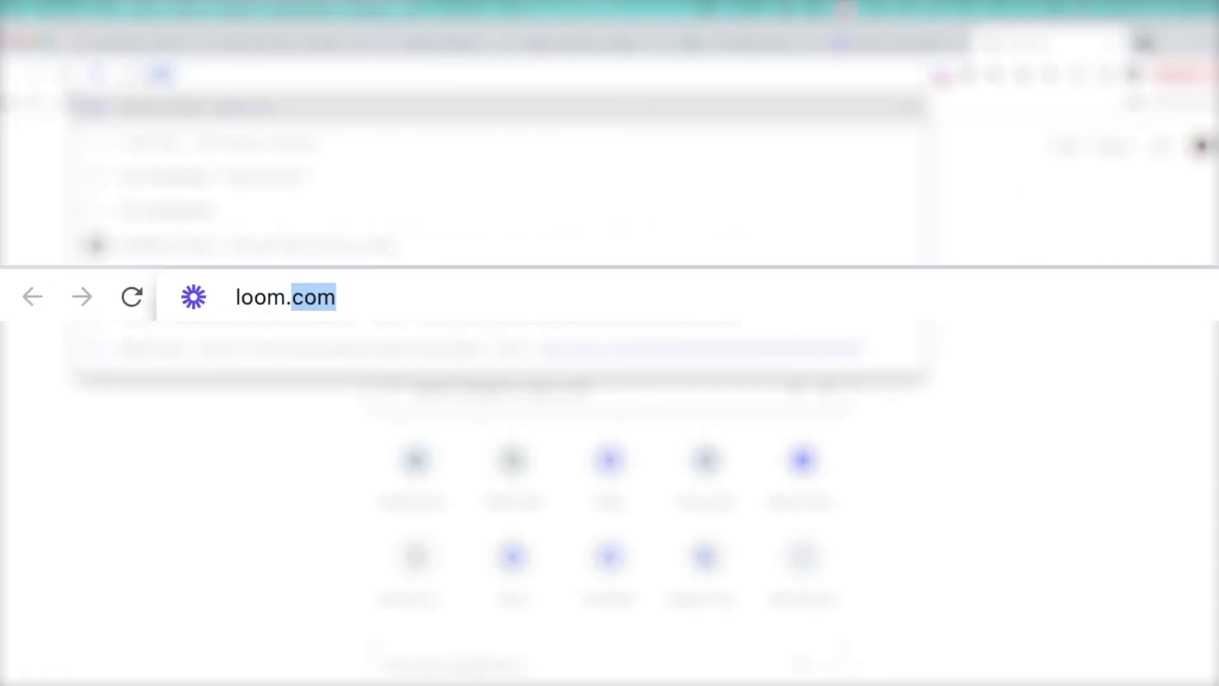
text(.com/)
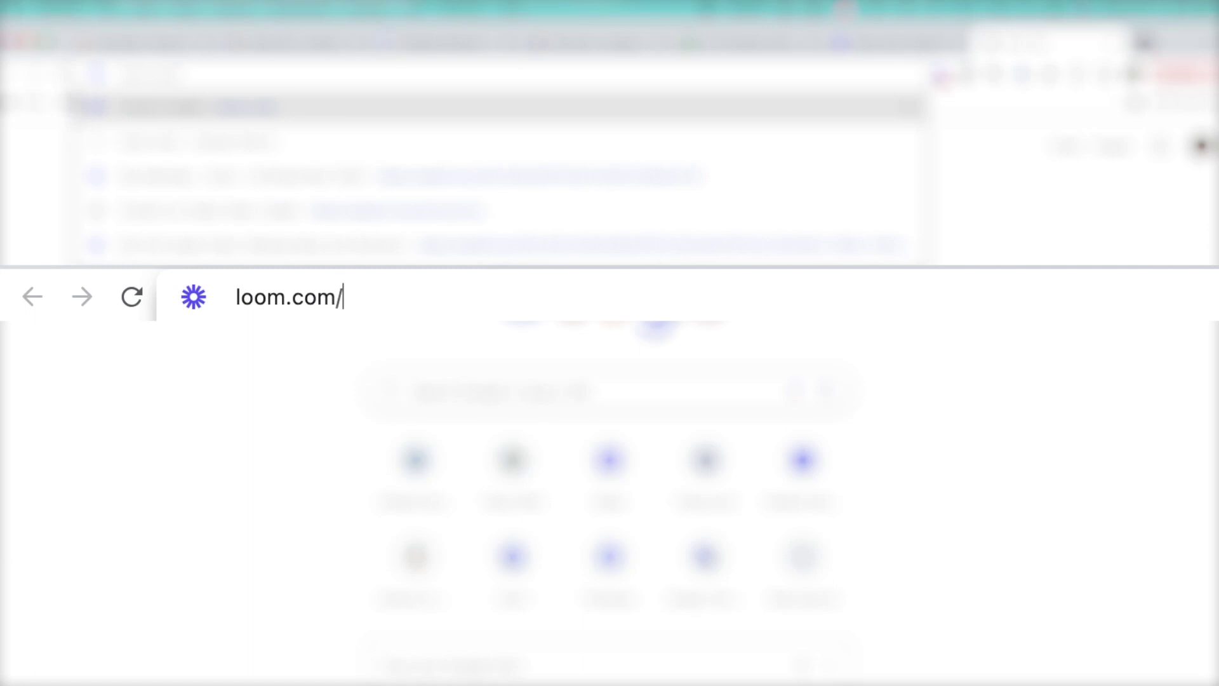
text(download)
key(Return)
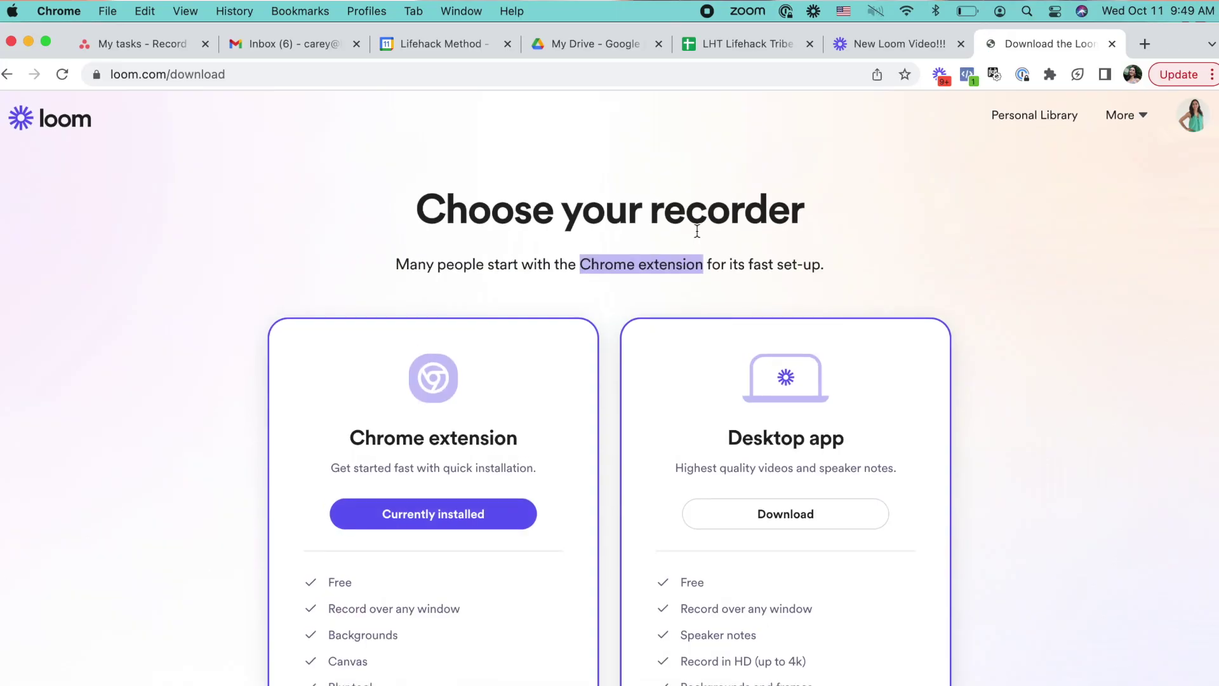
scroll(699, 231, down, 1)
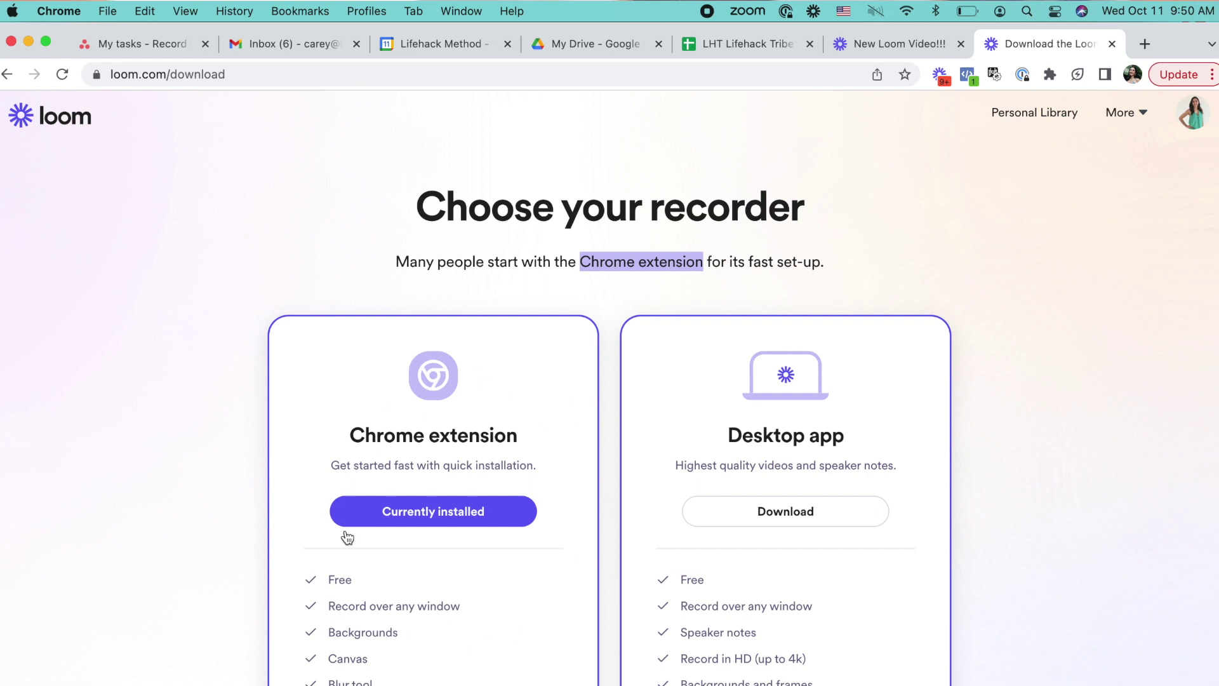
scroll(597, 575, down, 1)
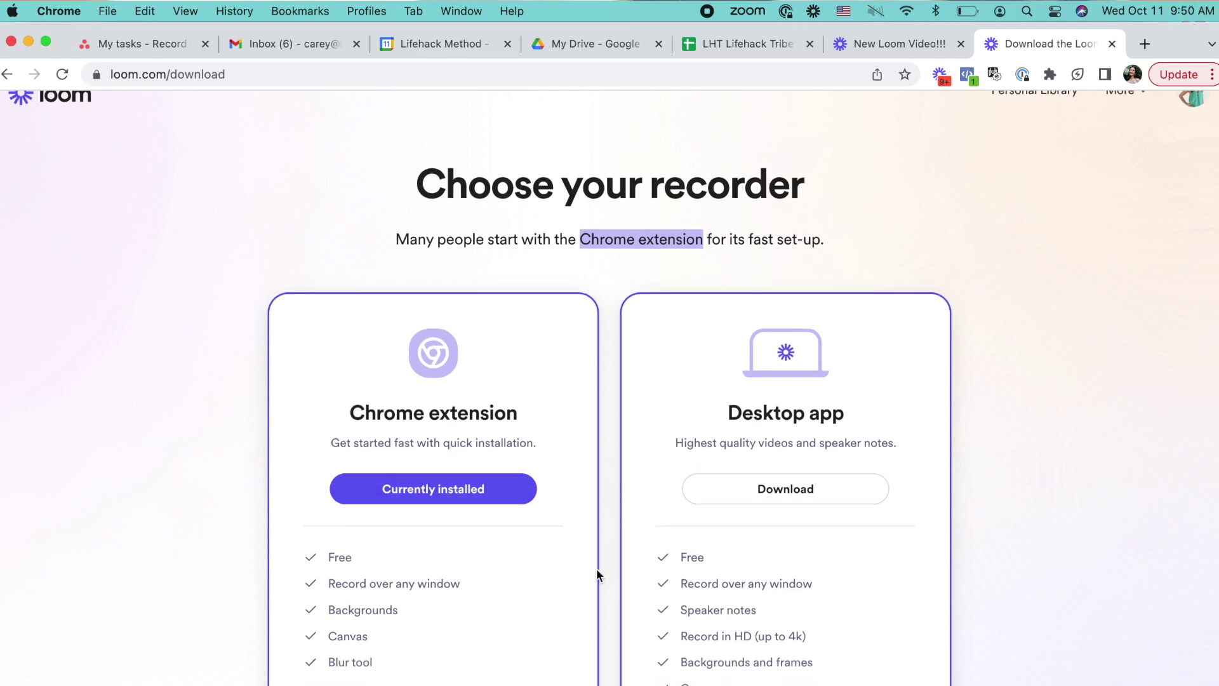
scroll(596, 575, down, 4)
scroll(596, 575, down, 1)
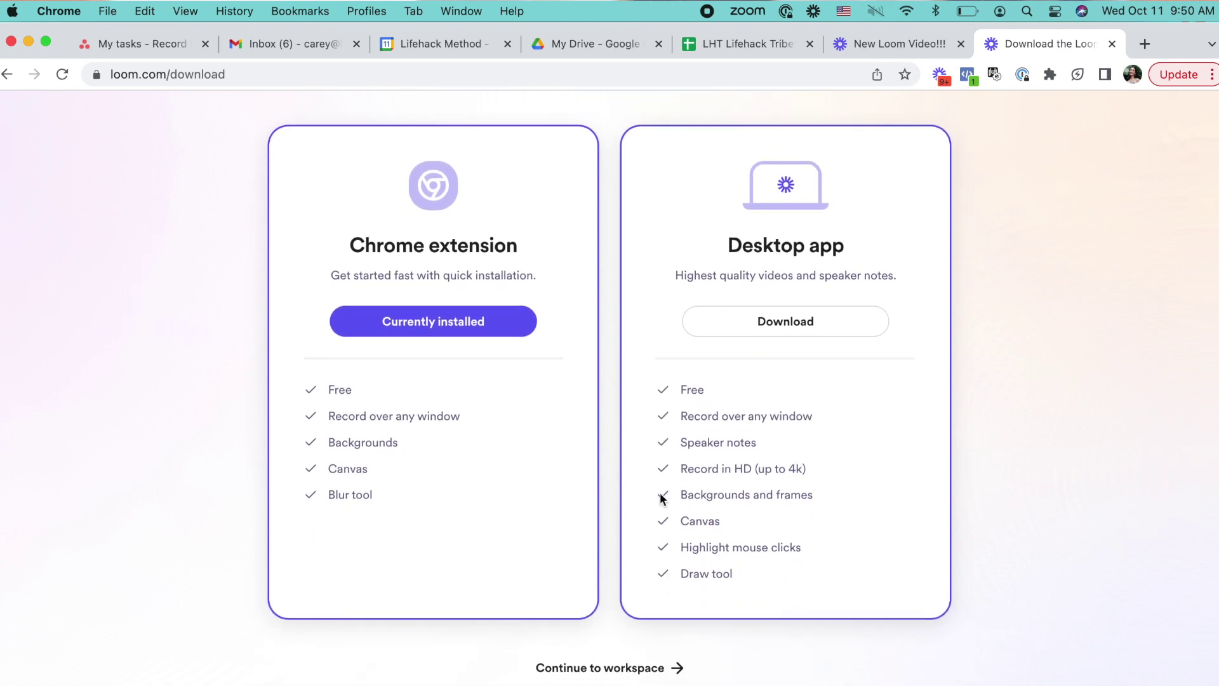
scroll(687, 508, up, 3)
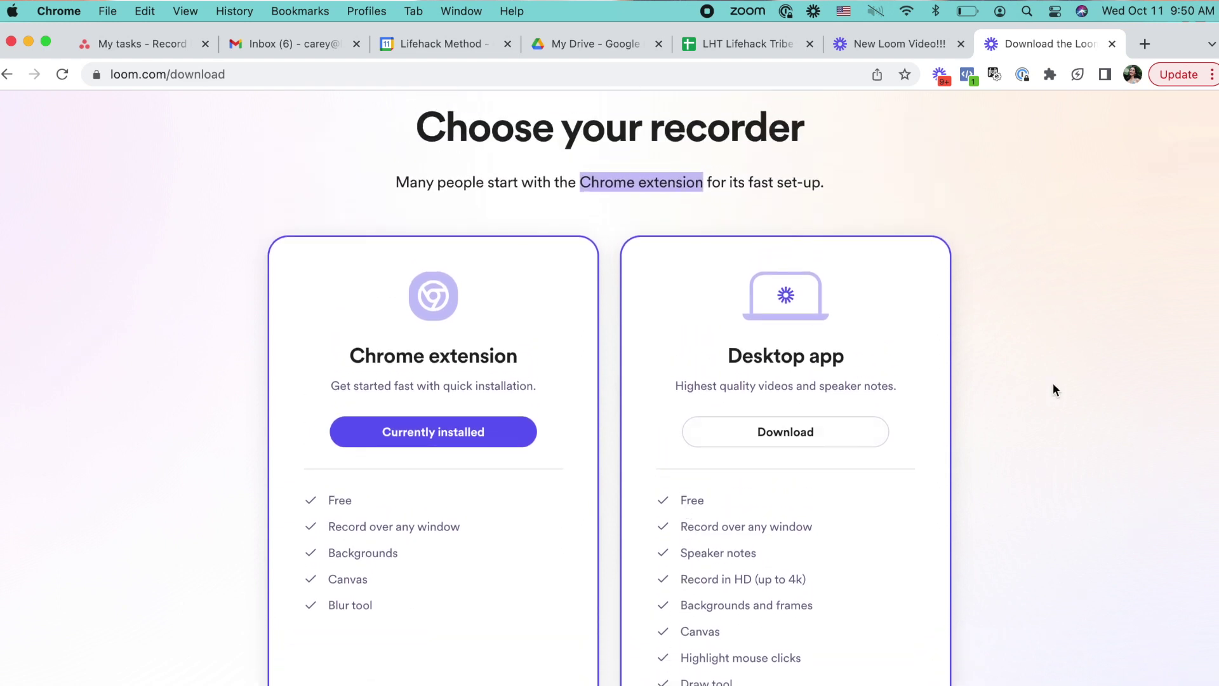
- Download the Loom desktop app installer for macOS and bring up the recorder panel
click(850, 435)
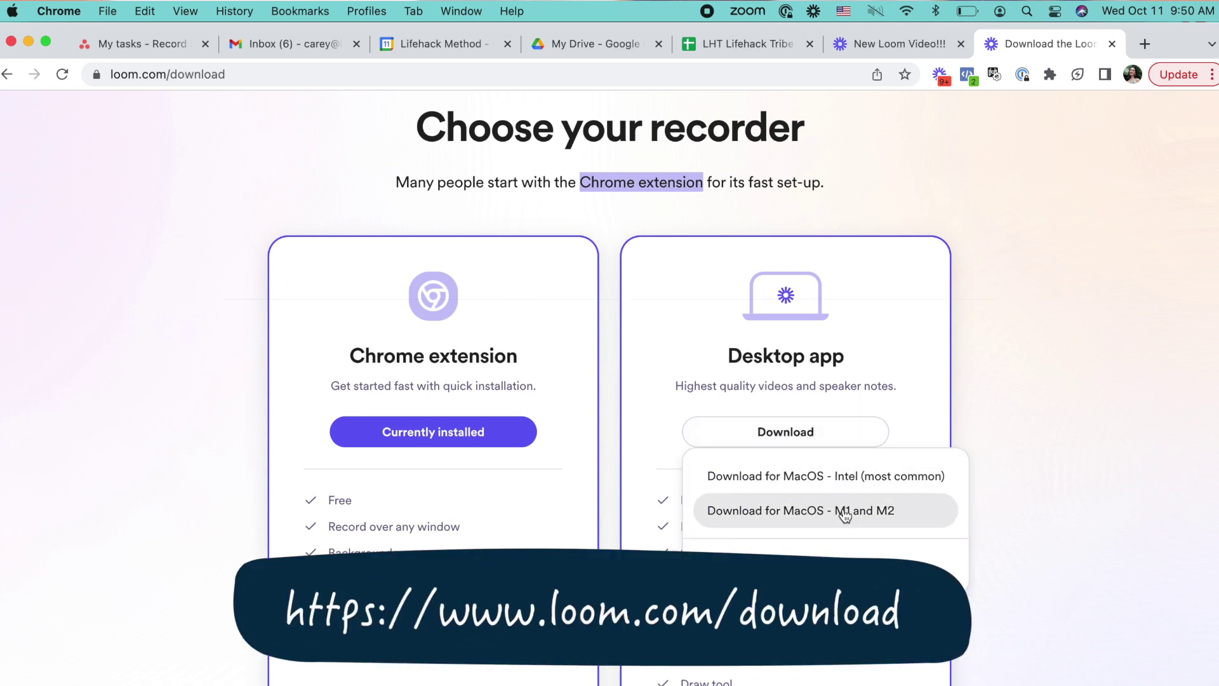
click(849, 487)
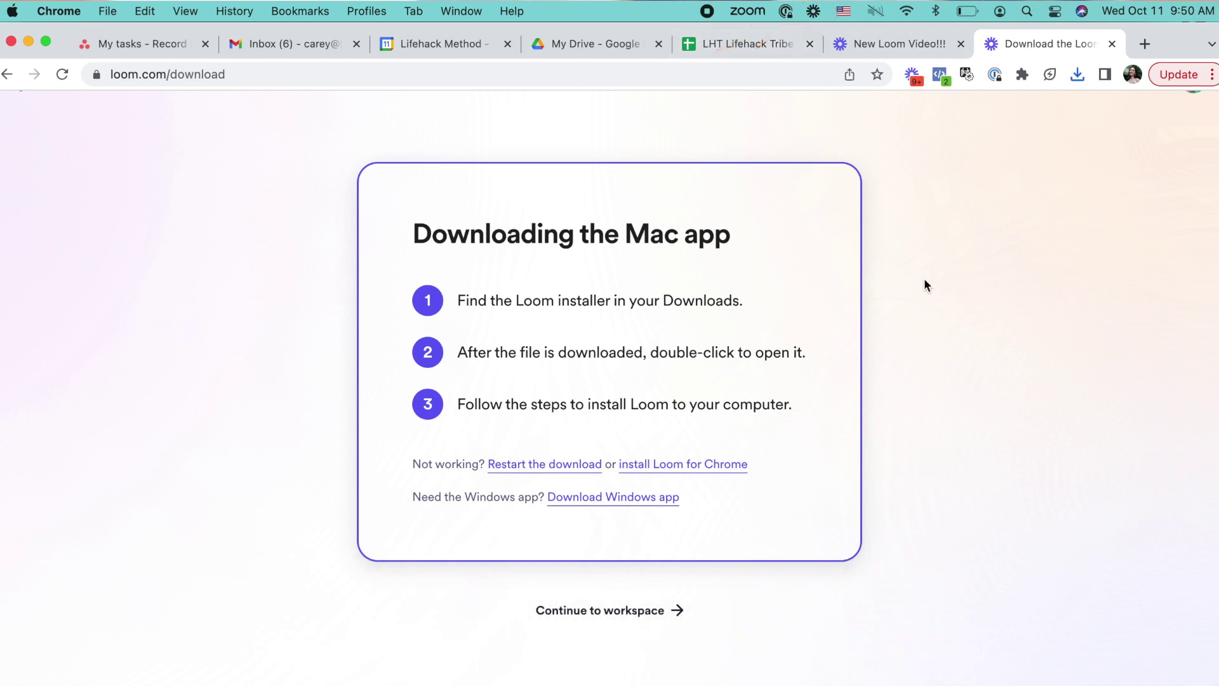
click(814, 12)
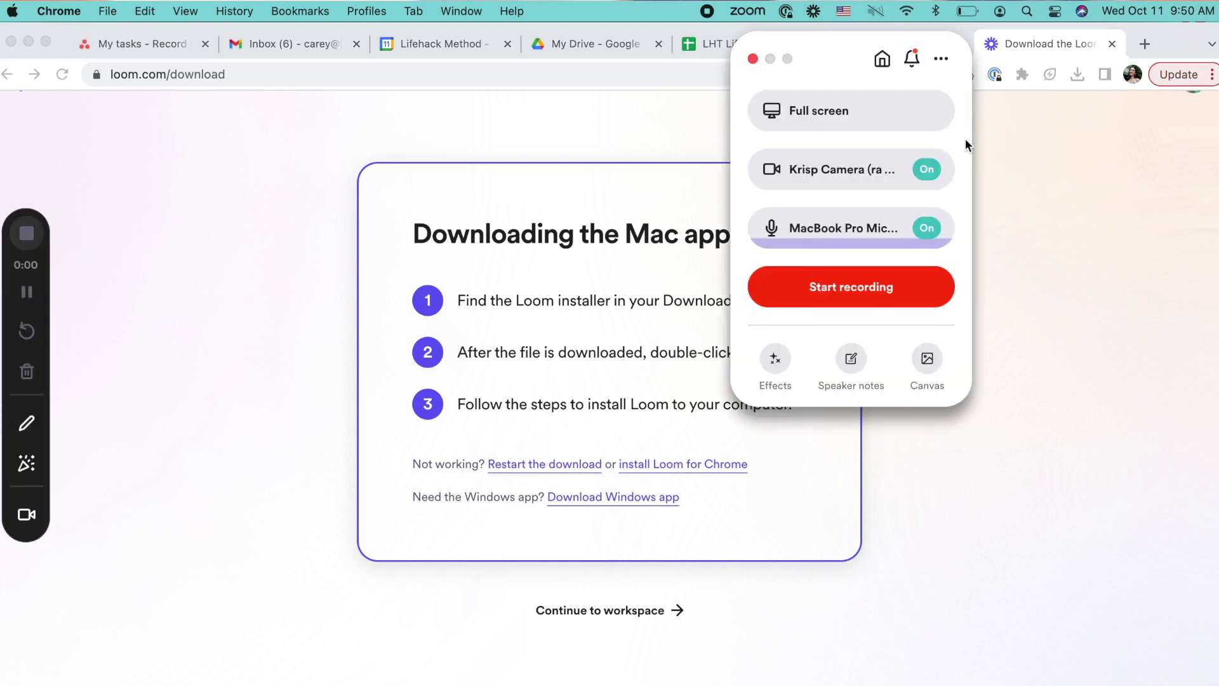
- Keep full-screen capture, switch to the FaceTime HD Camera, and move the webcam bubble top-left
click(918, 129)
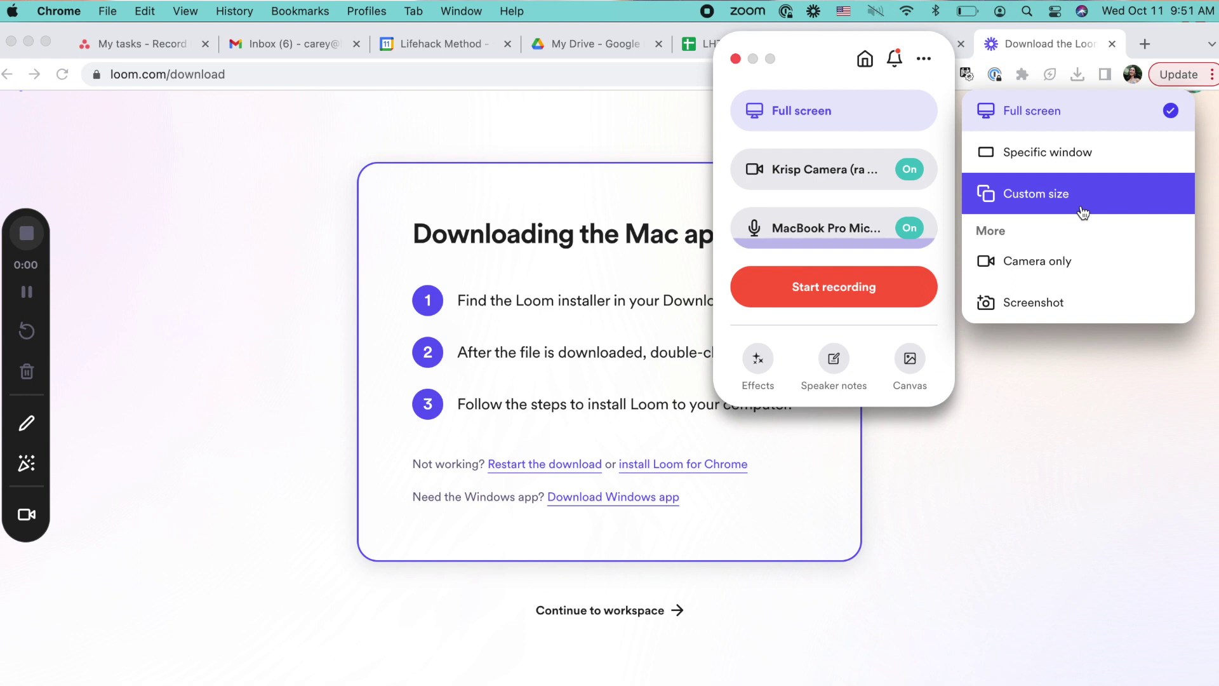
click(936, 146)
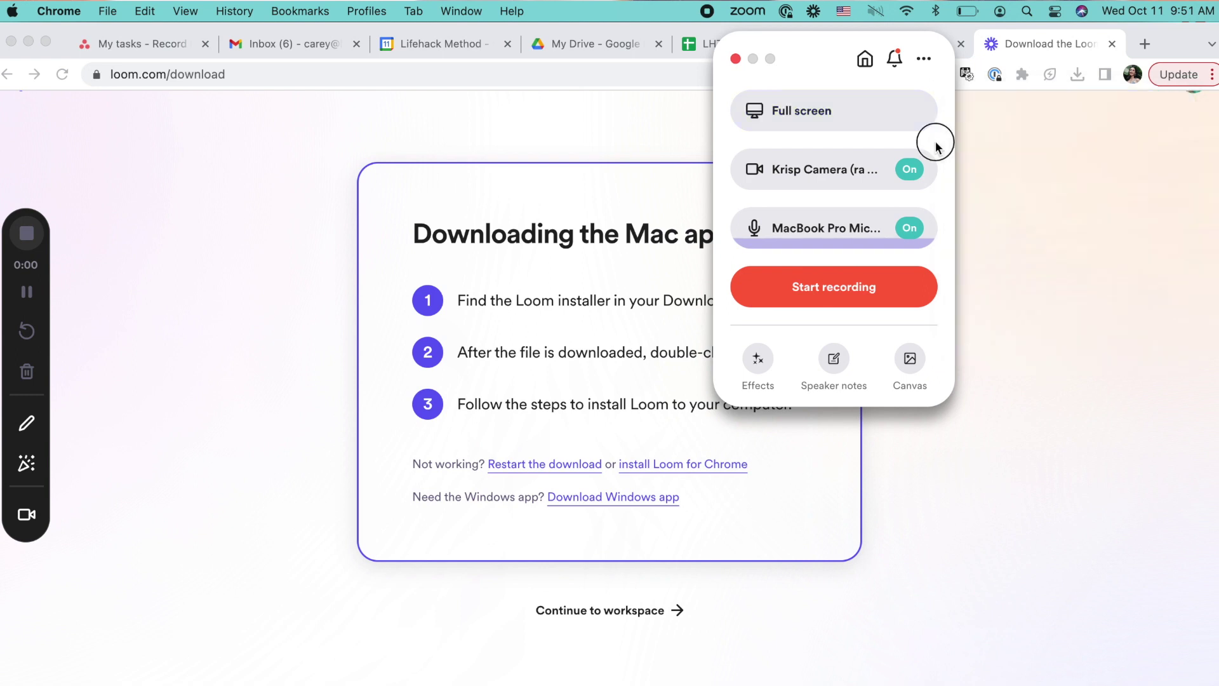
click(845, 178)
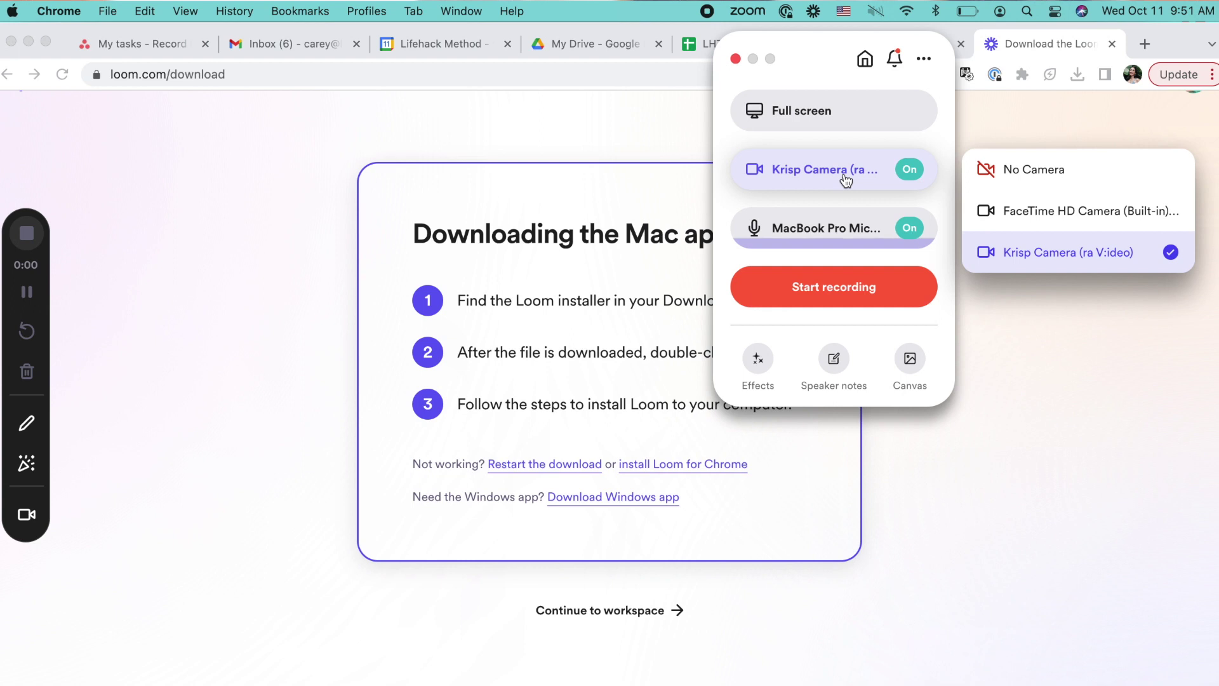
click(1010, 213)
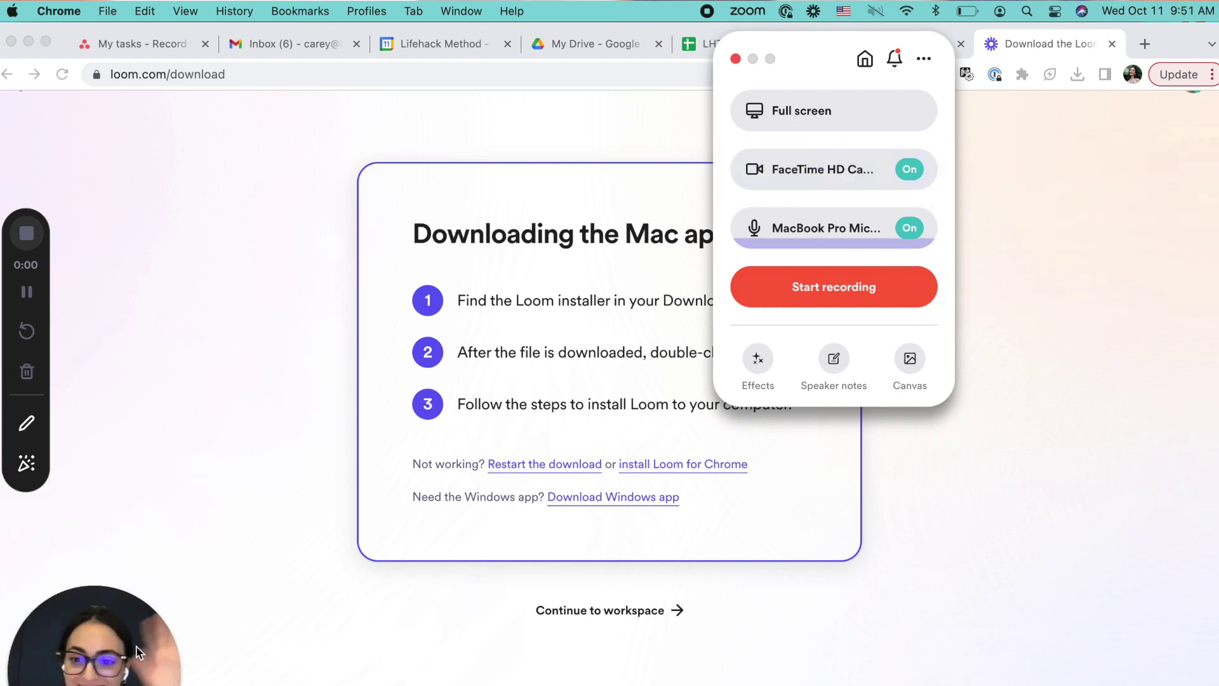
drag(136, 651, 152, 166)
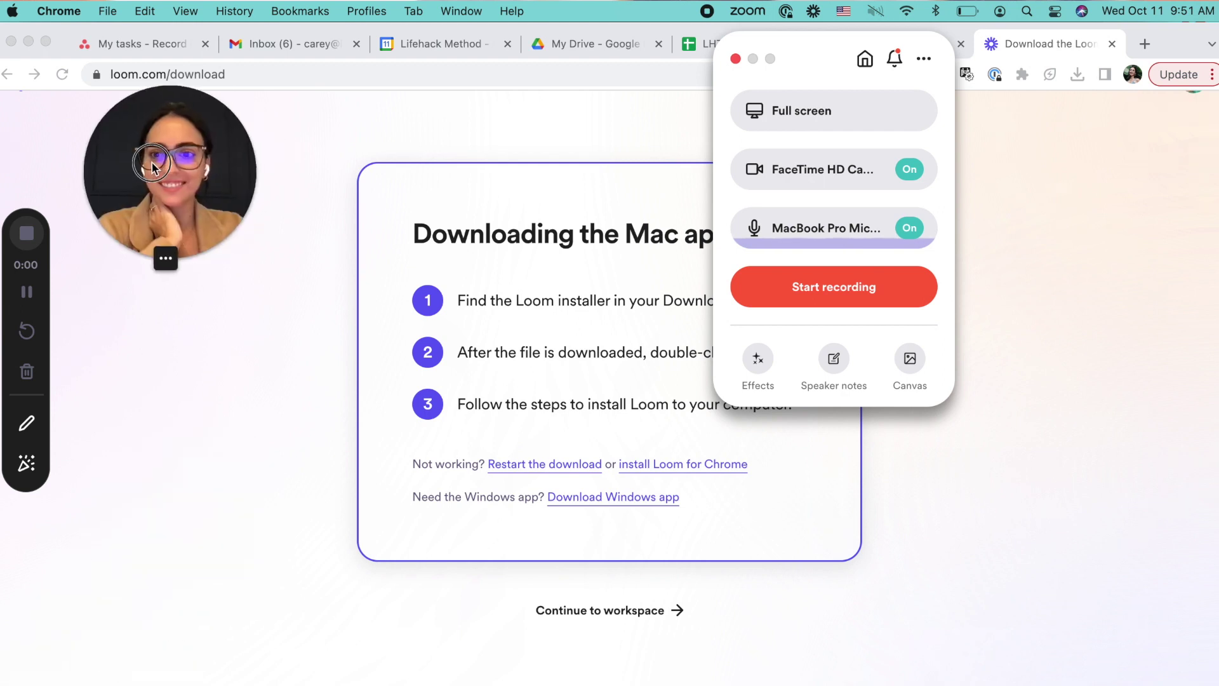
- Turn the camera off and return to the New Loom Video!!! share page
click(870, 172)
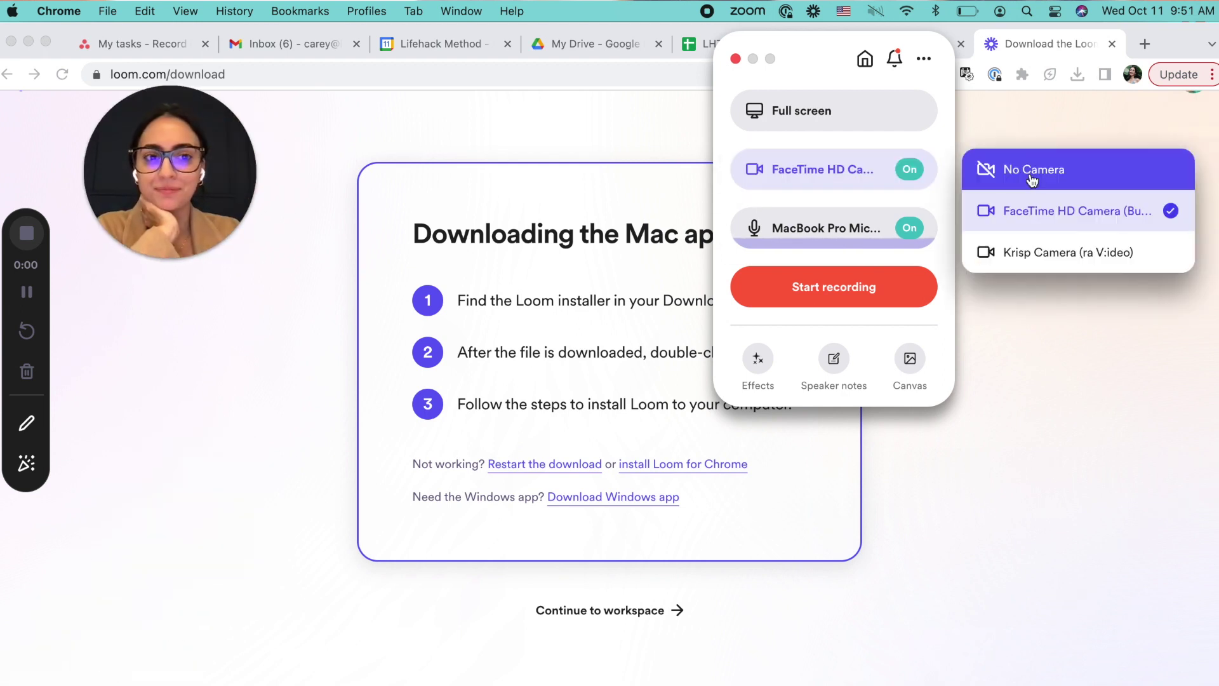
click(1032, 181)
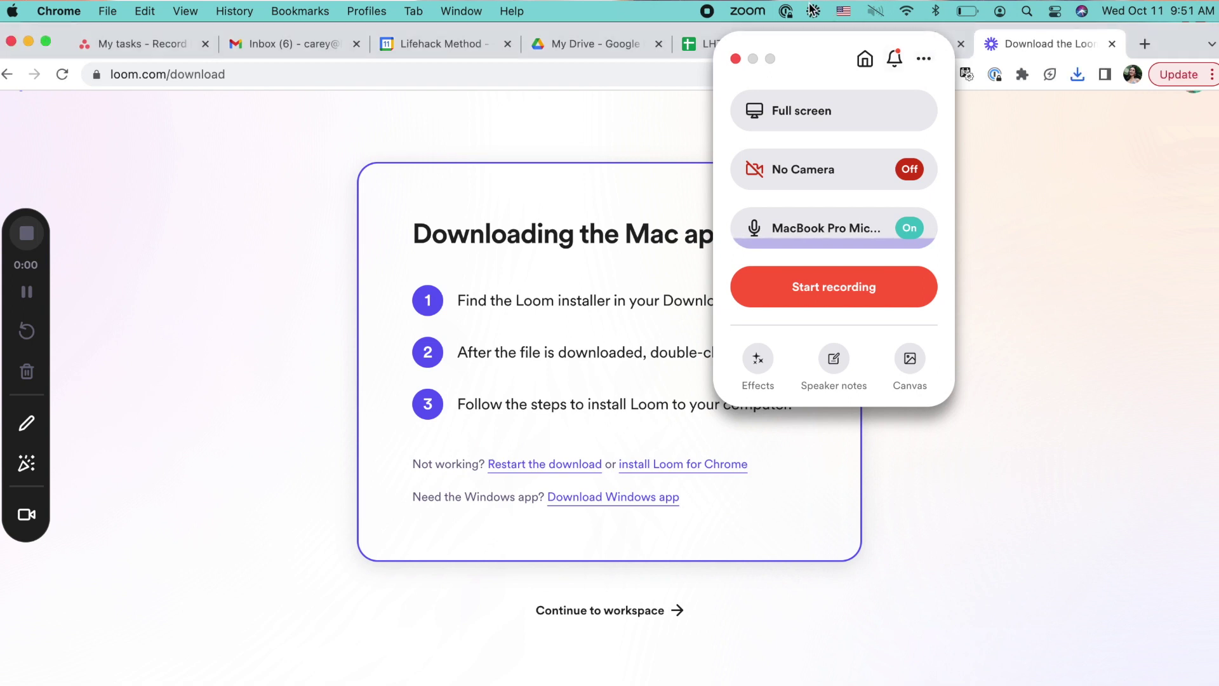
click(889, 43)
- Change the share-page title to 'You can change the title here!!' and save it
click(209, 141)
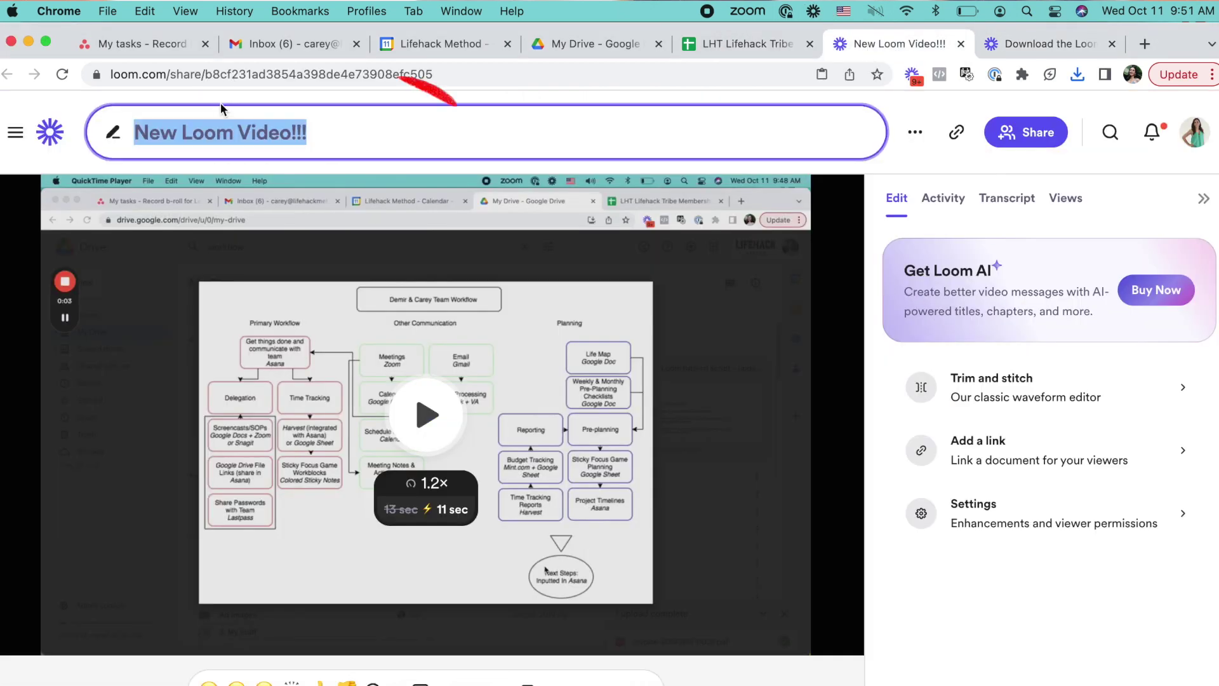
text(You can)
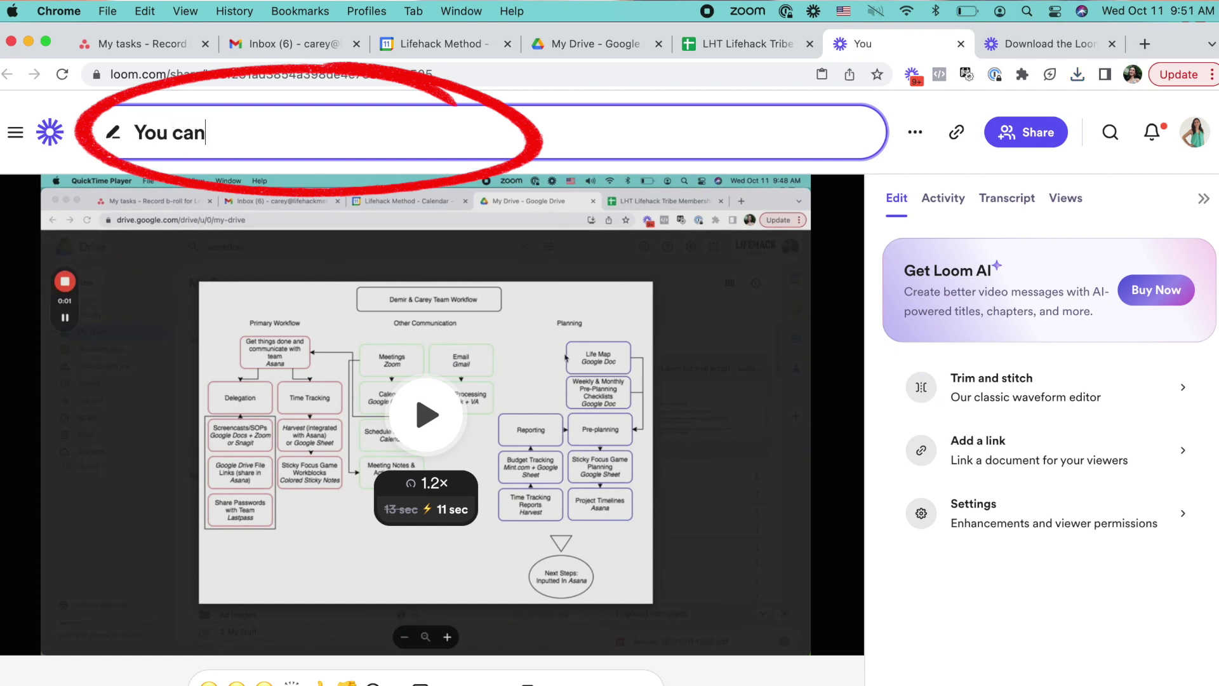
text( change the title here!!)
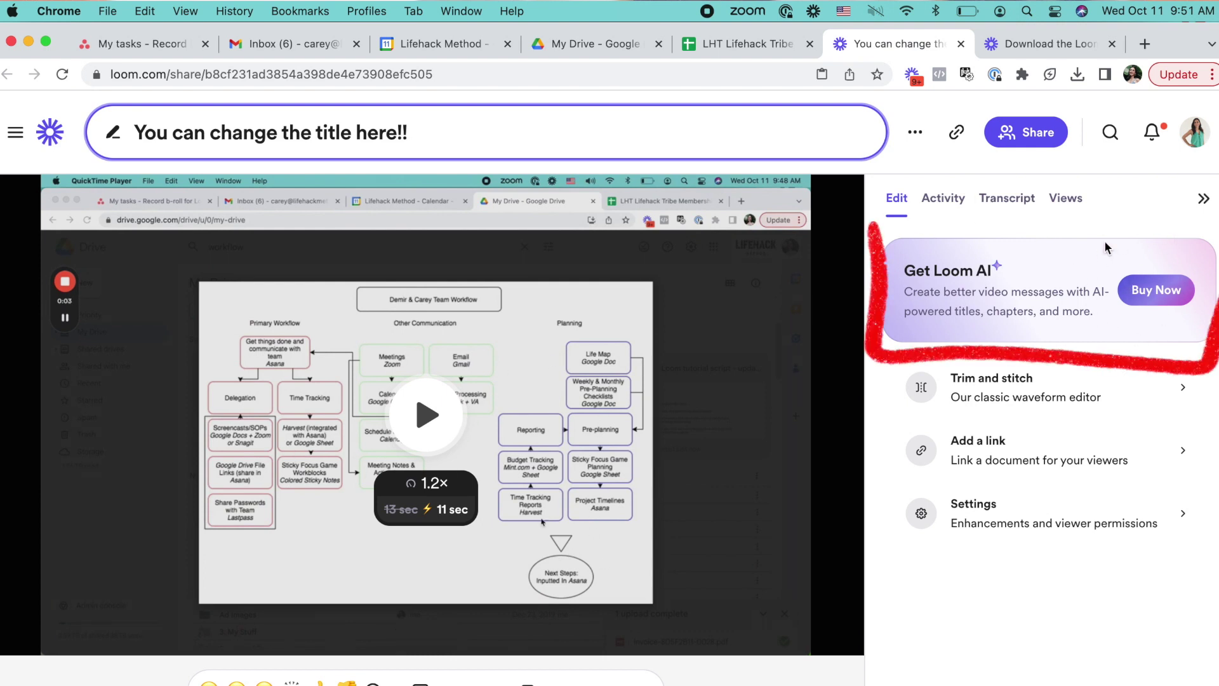
click(920, 169)
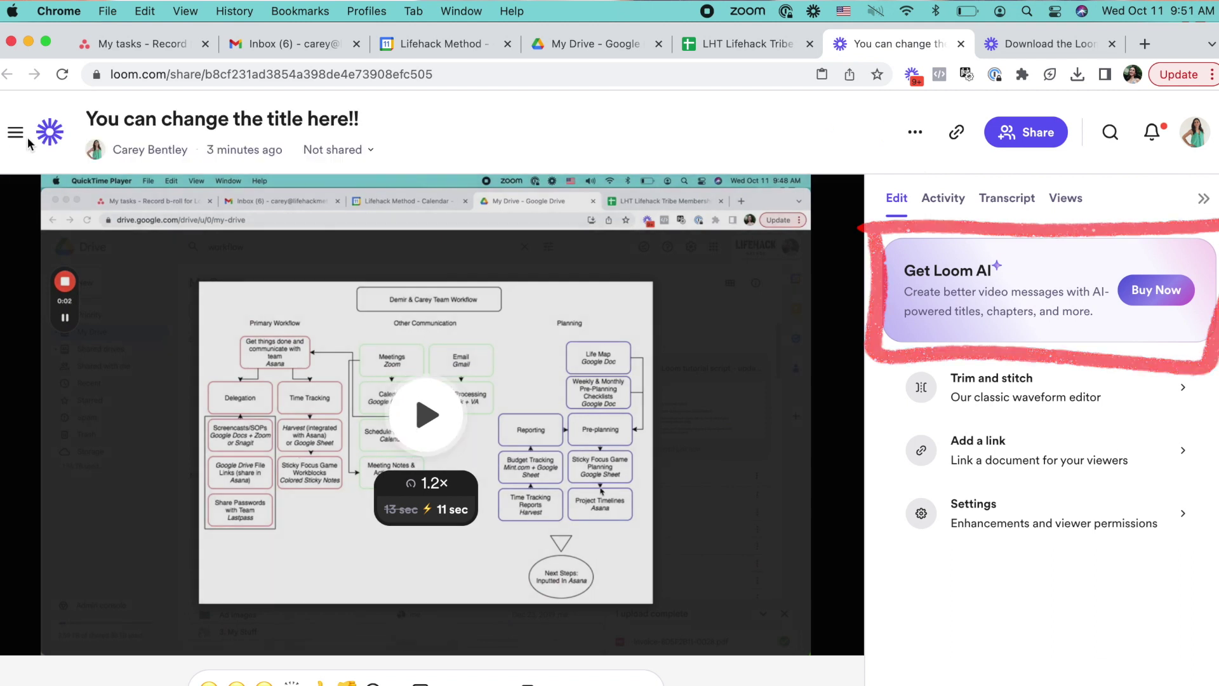
click(17, 133)
- From My Library, trim both ends of the video in Trim and stitch and save the edit
click(35, 321)
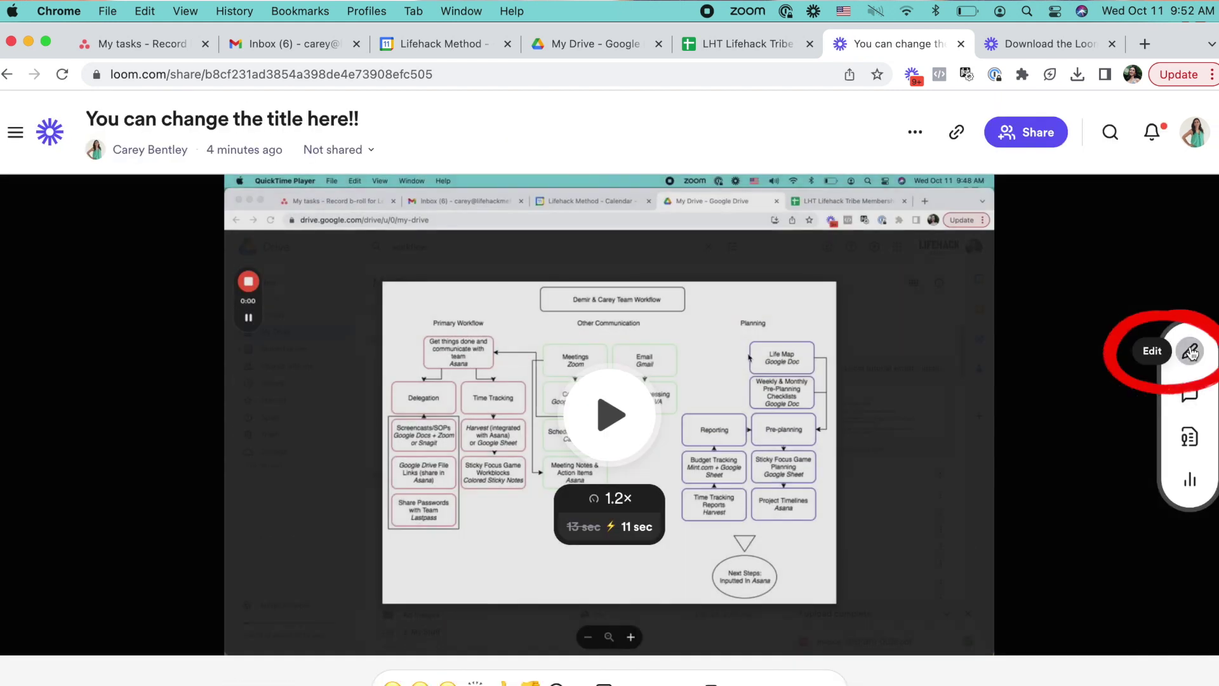
click(1190, 354)
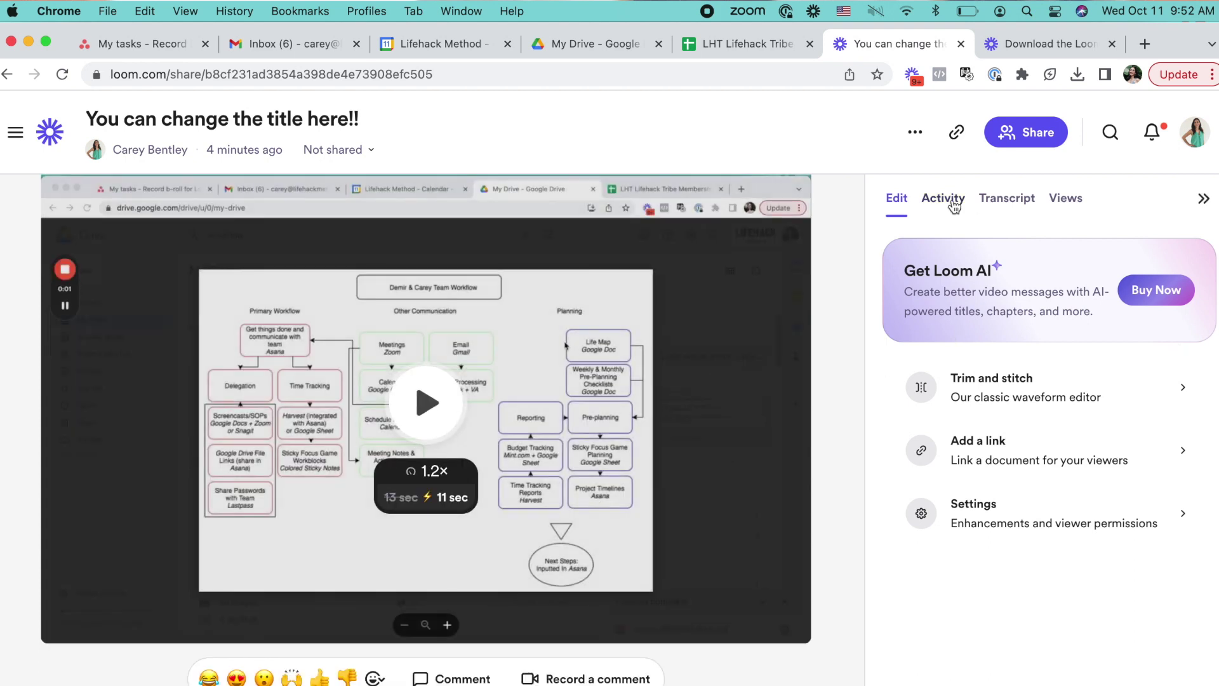
click(1018, 396)
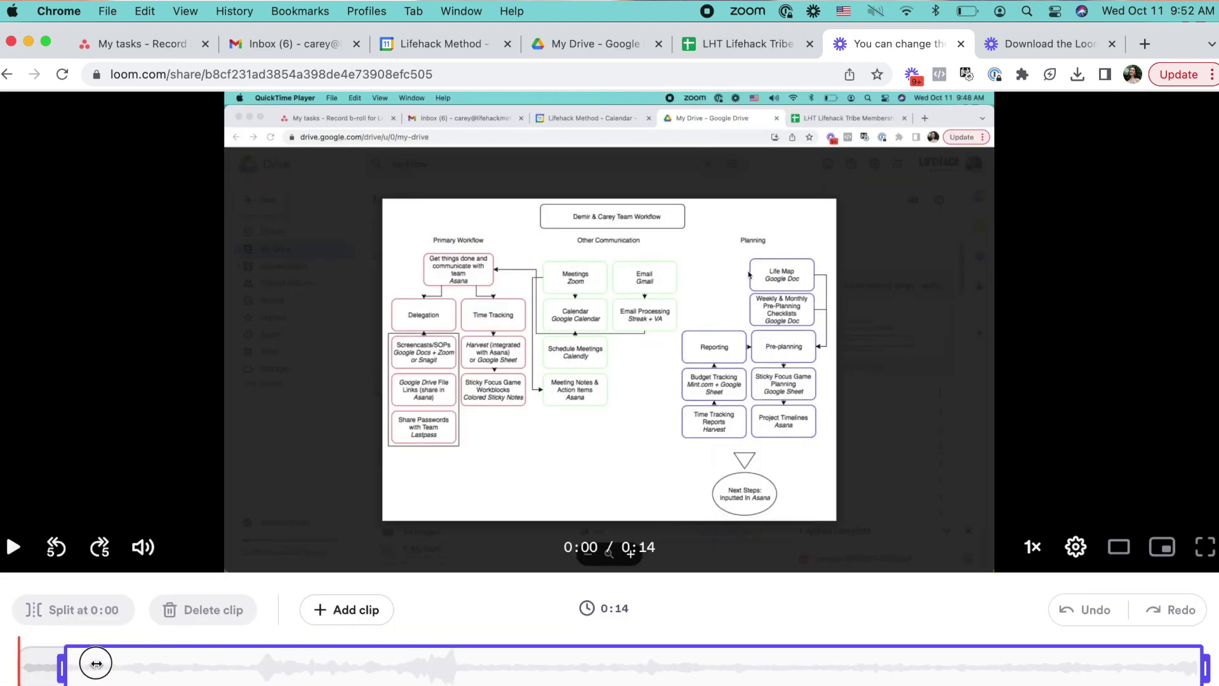
drag(96, 663, 142, 663)
drag(1203, 666, 1061, 670)
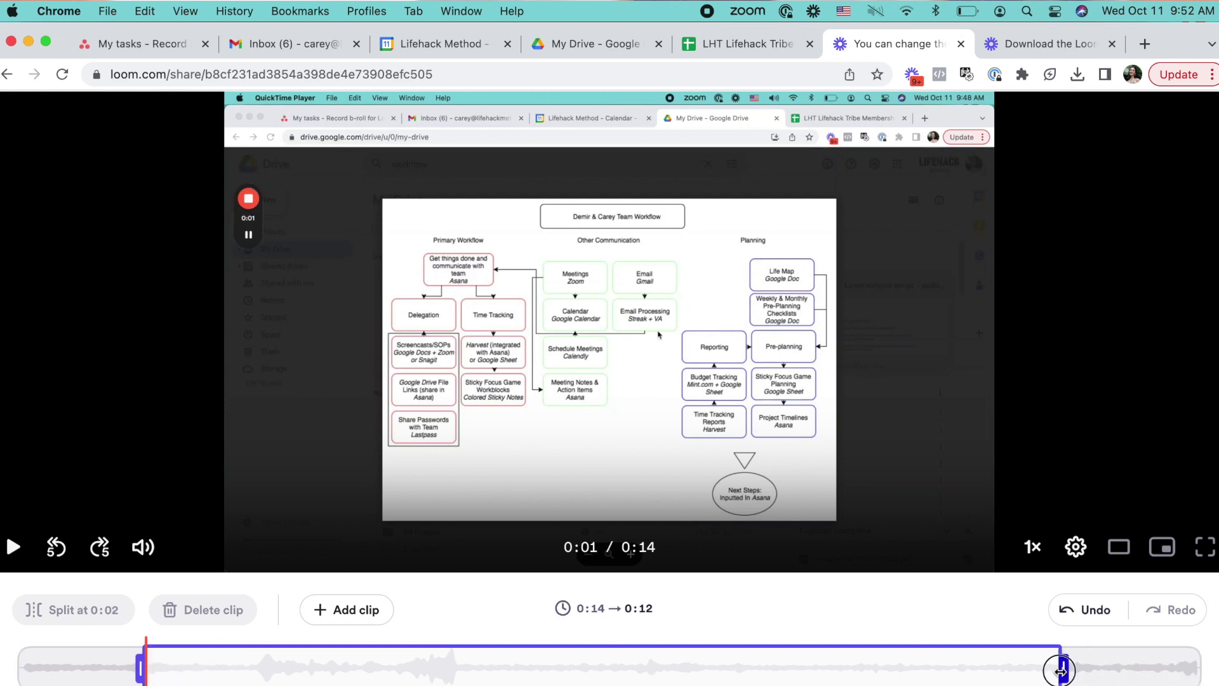
scroll(640, 633, up, 2)
click(1165, 133)
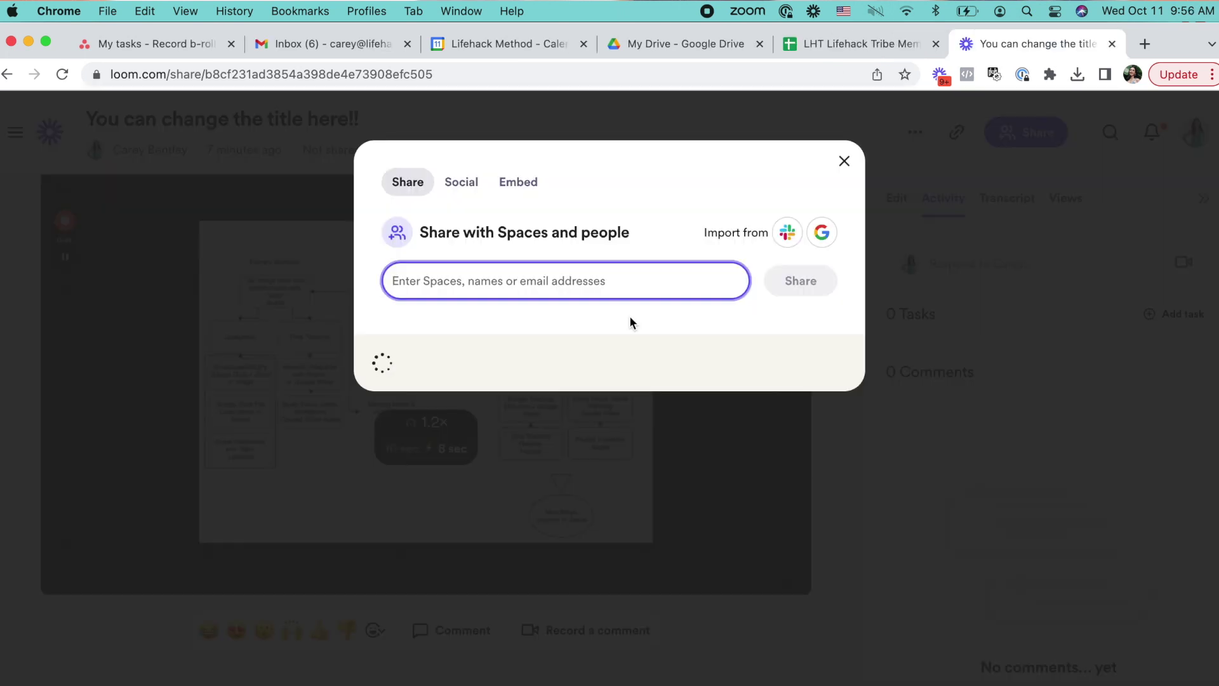
- Set link access to Only people added can access and show the password protection options
click(537, 448)
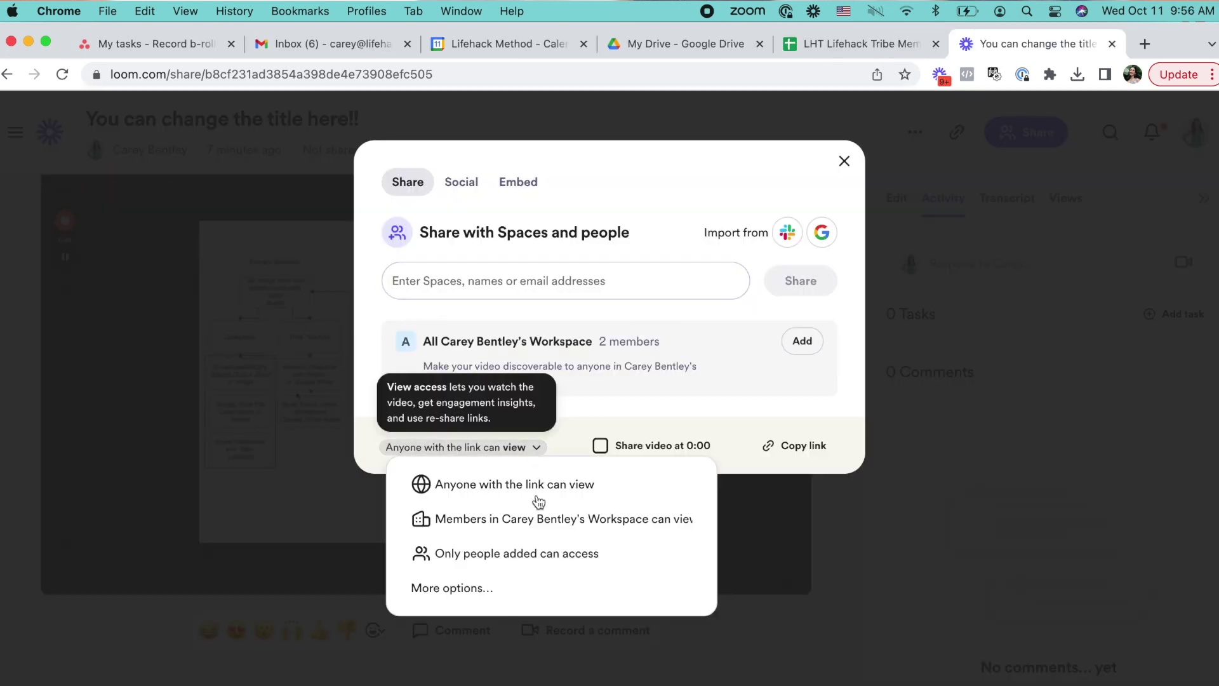
click(562, 554)
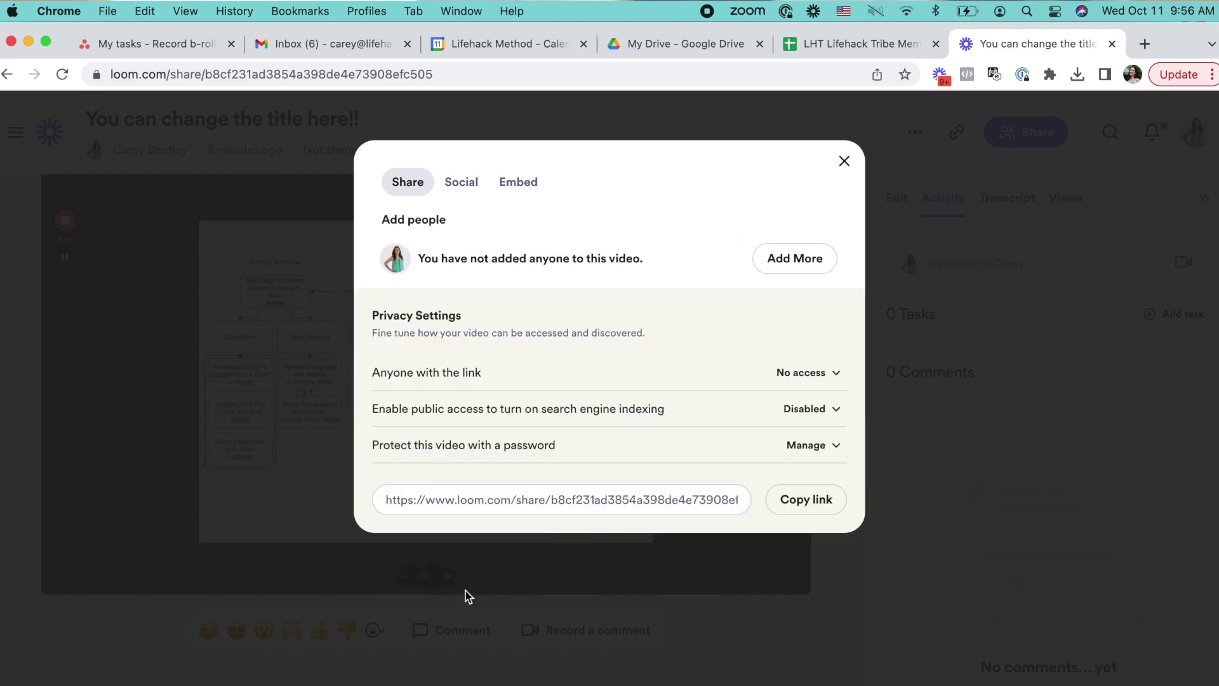
click(823, 446)
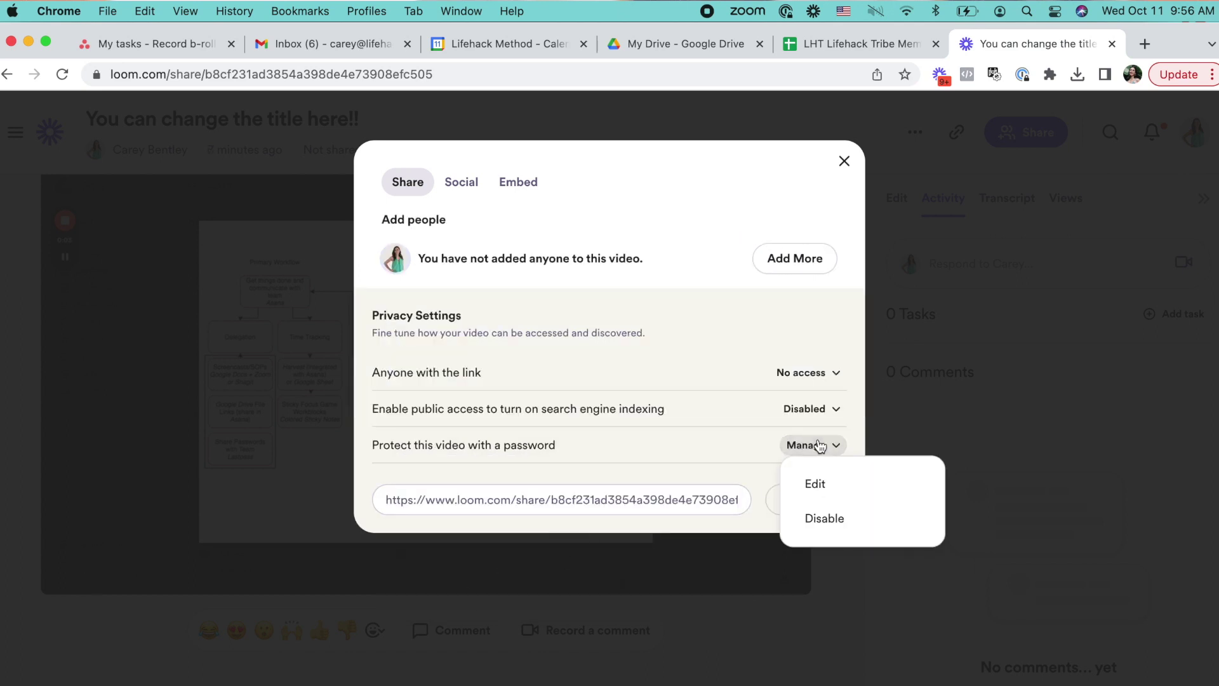